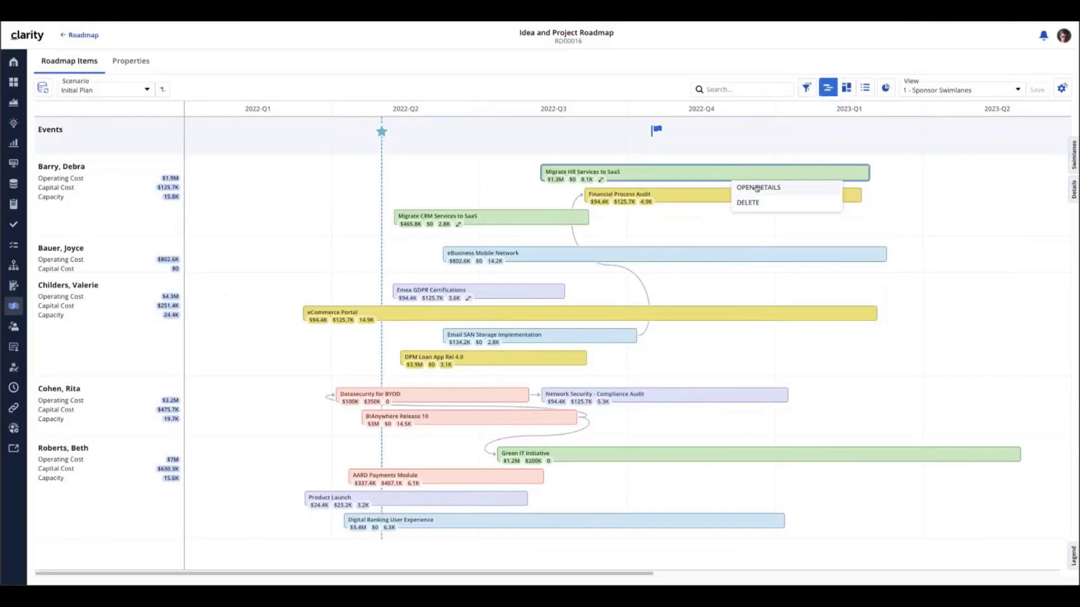
Load the Migrate HR Services to SaaS fields in the Details panel, then close it
{"action": "left_click", "coordinate": [757, 187]}
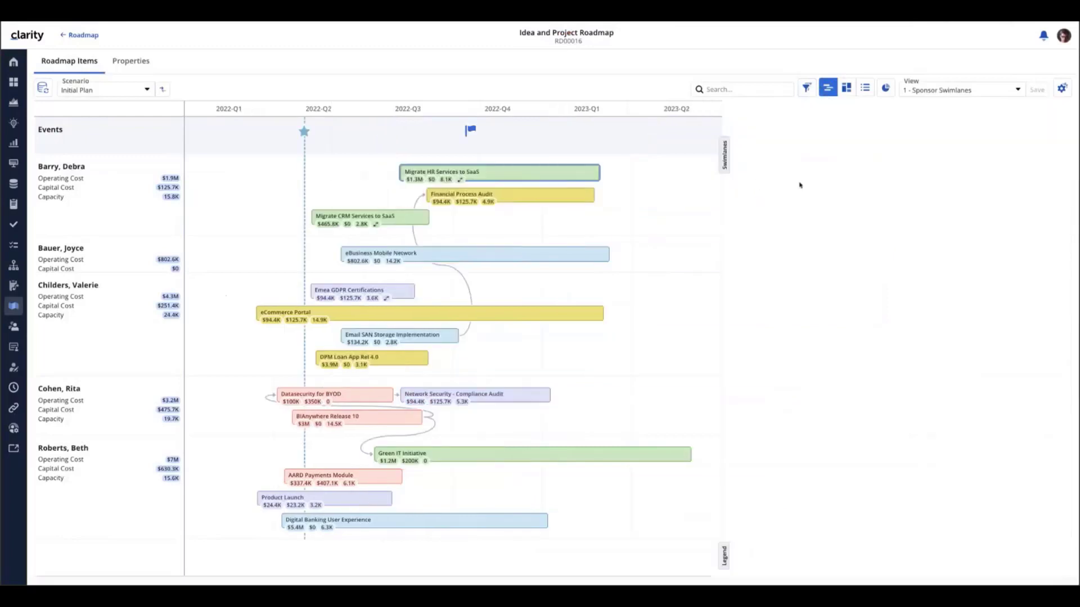
{"action": "left_click", "coordinate": [544, 176]}
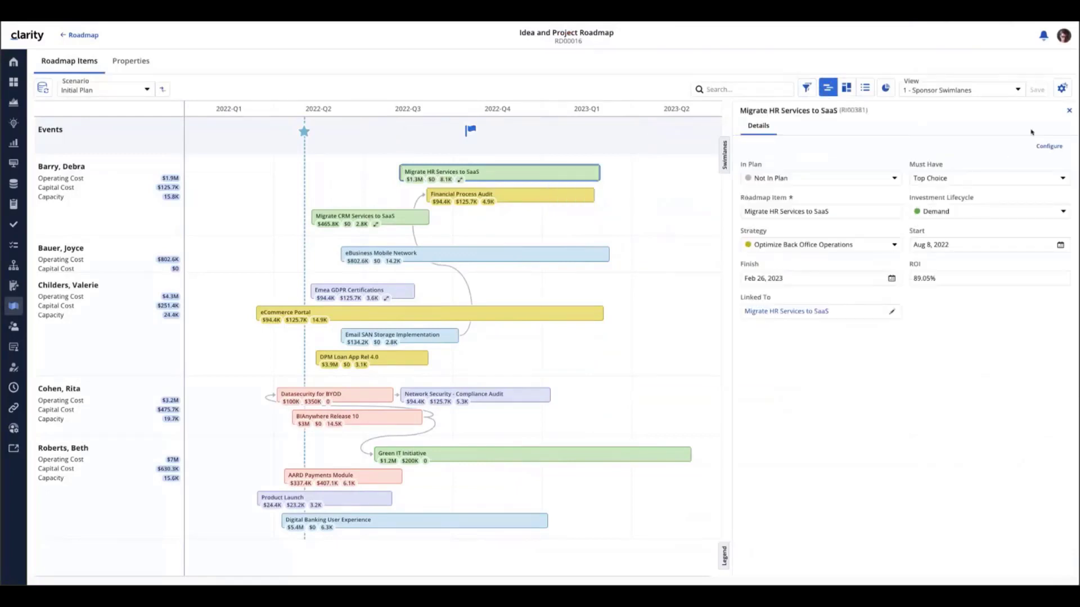
{"action": "left_click", "coordinate": [1069, 112]}
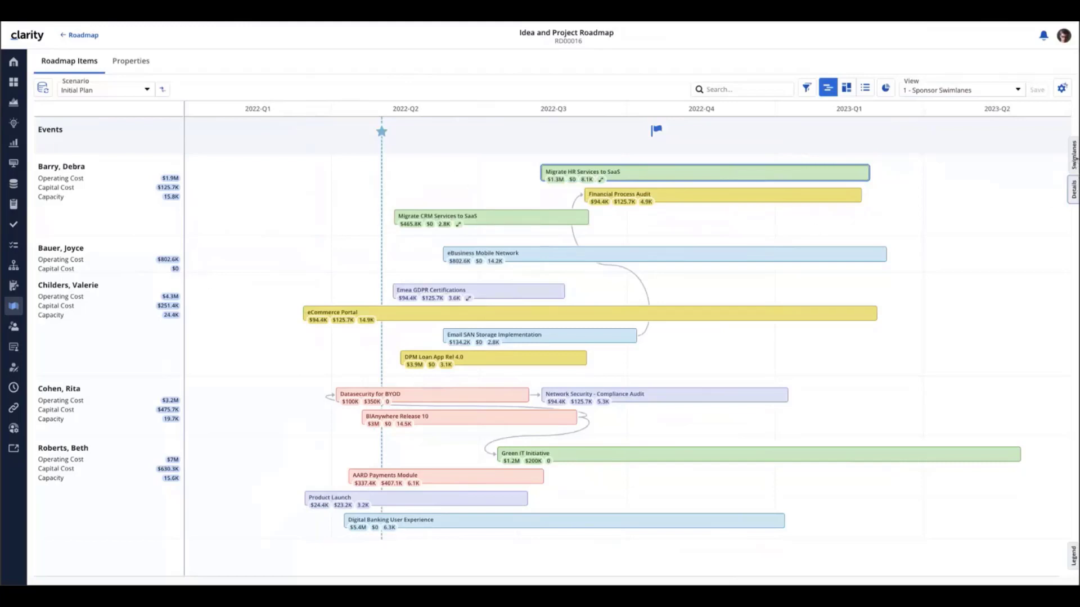
Show the Swimlanes panel listing all five sponsor swimlanes
{"action": "left_click", "coordinate": [1073, 156]}
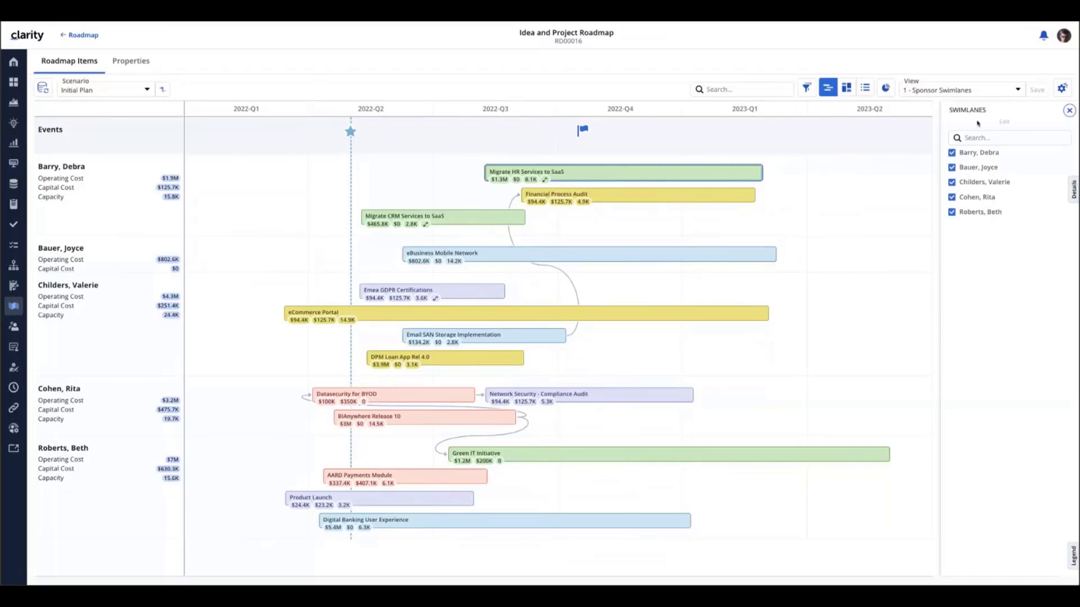
Briefly hide, then restore, the Migrate HR Services to SaaS and Datasecurity for BYOD sponsor lanes
{"action": "left_click", "coordinate": [953, 153]}
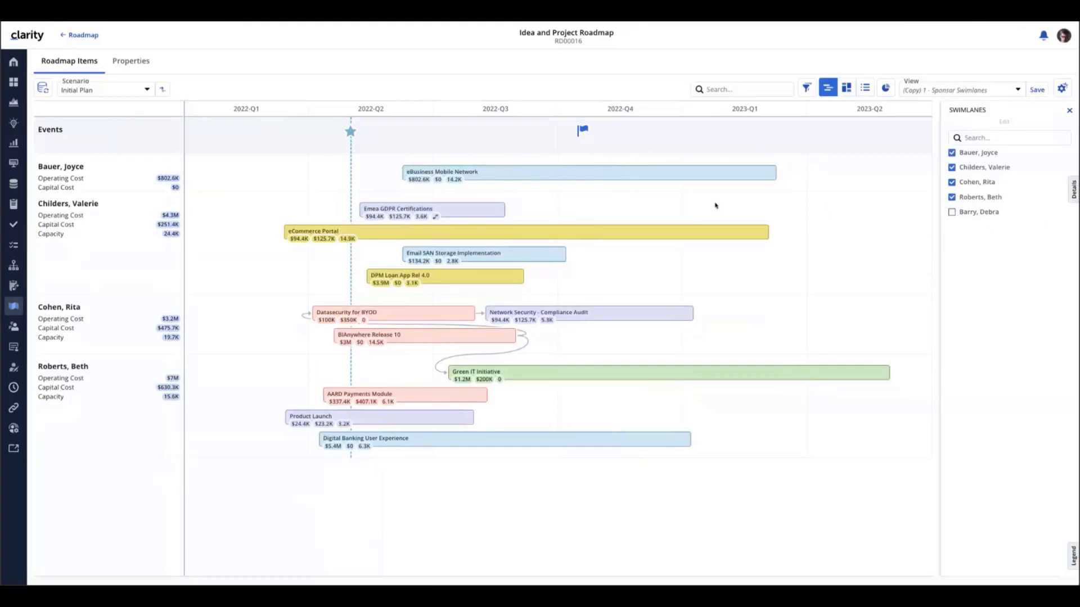
{"action": "left_click", "coordinate": [952, 212]}
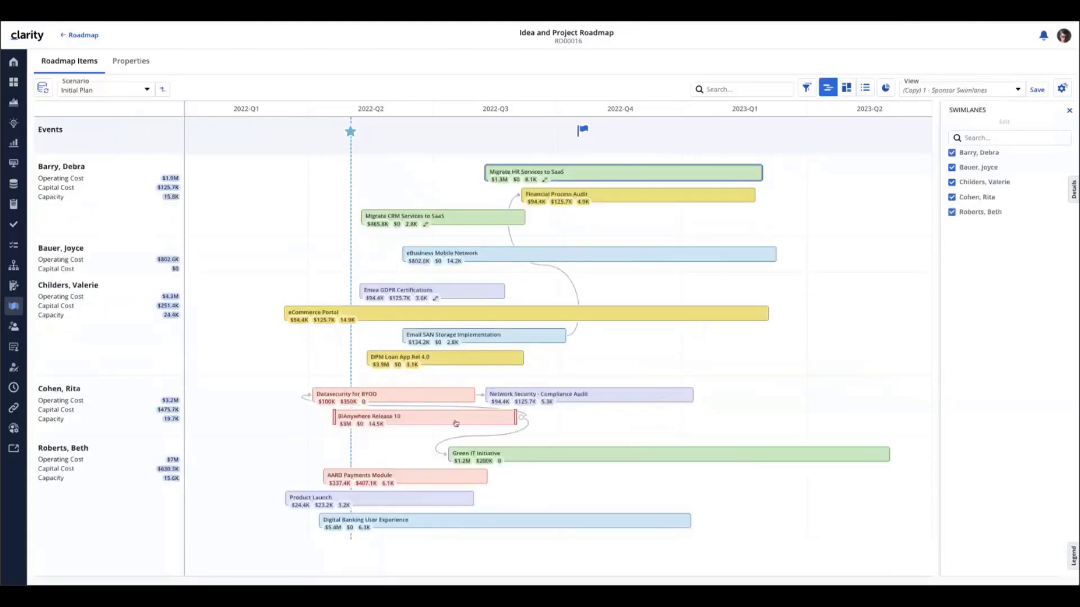
{"action": "mouse_move", "coordinate": [456, 424]}
{"action": "left_click", "coordinate": [952, 197]}
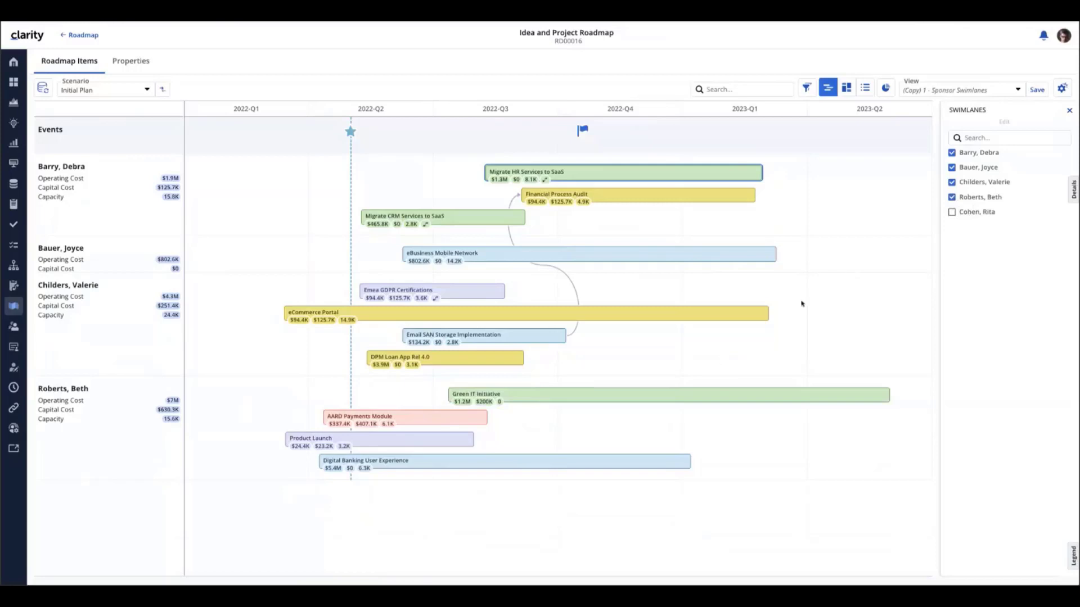
{"action": "left_click", "coordinate": [951, 212]}
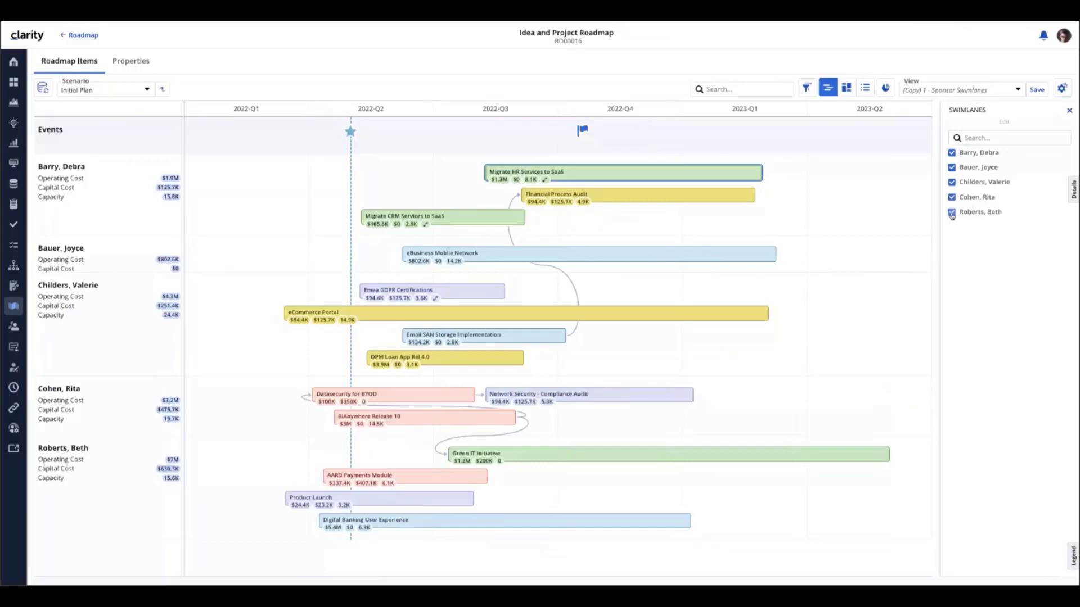
Review View Options for 2022-Q1 to 2023-Q2 quarters, keeping Sponsor swimlanes, and check Manage Picklists
{"action": "left_click", "coordinate": [1070, 112]}
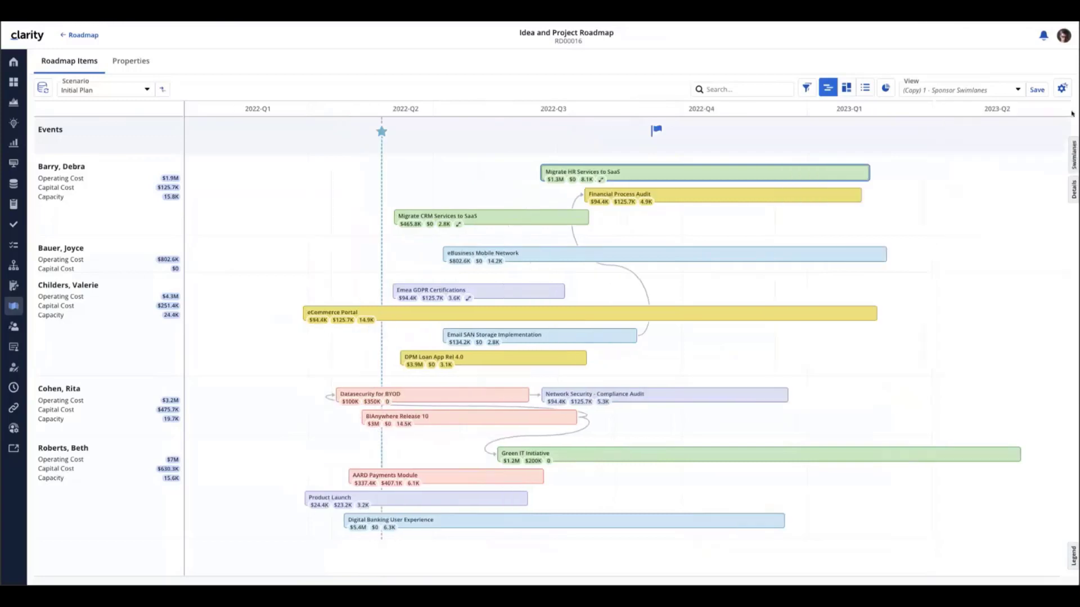
{"action": "left_click", "coordinate": [1060, 89]}
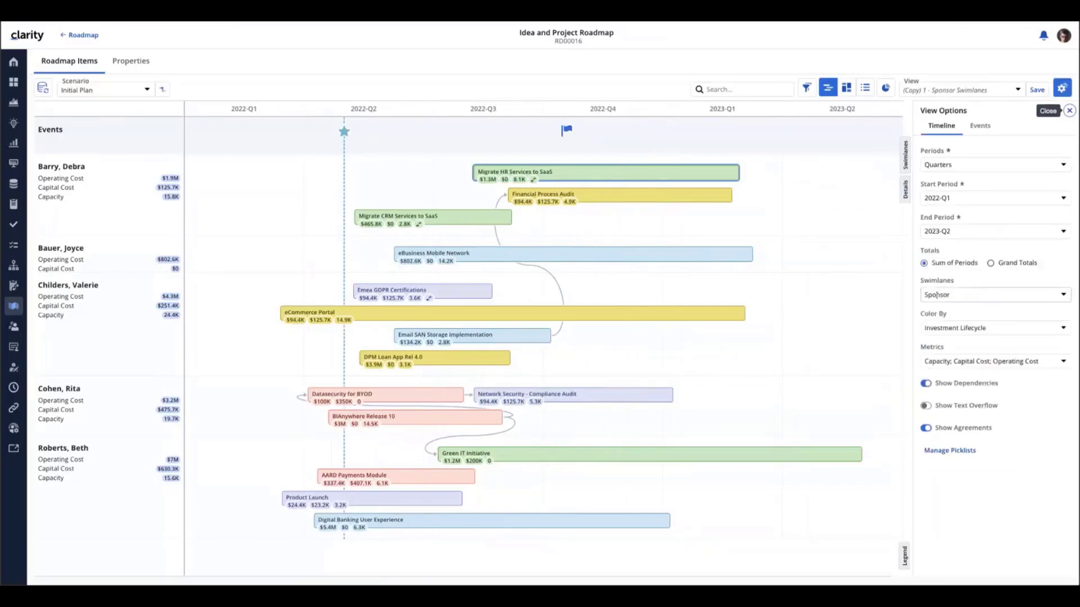
{"action": "left_click", "coordinate": [1064, 298]}
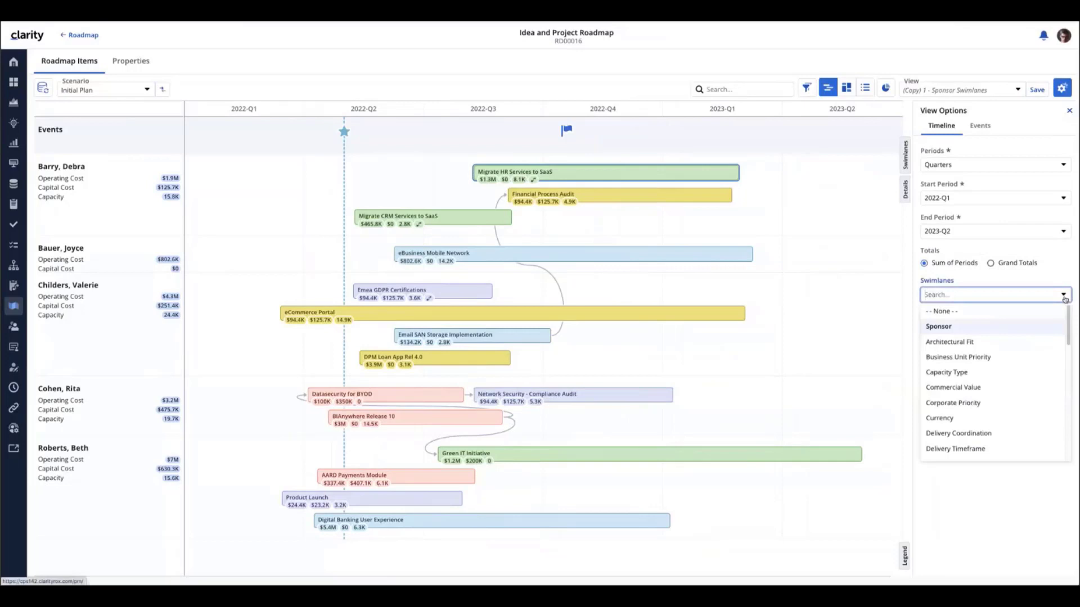
{"action": "scroll", "coordinate": [990, 336], "scroll_direction": "down", "scroll_amount": 3}
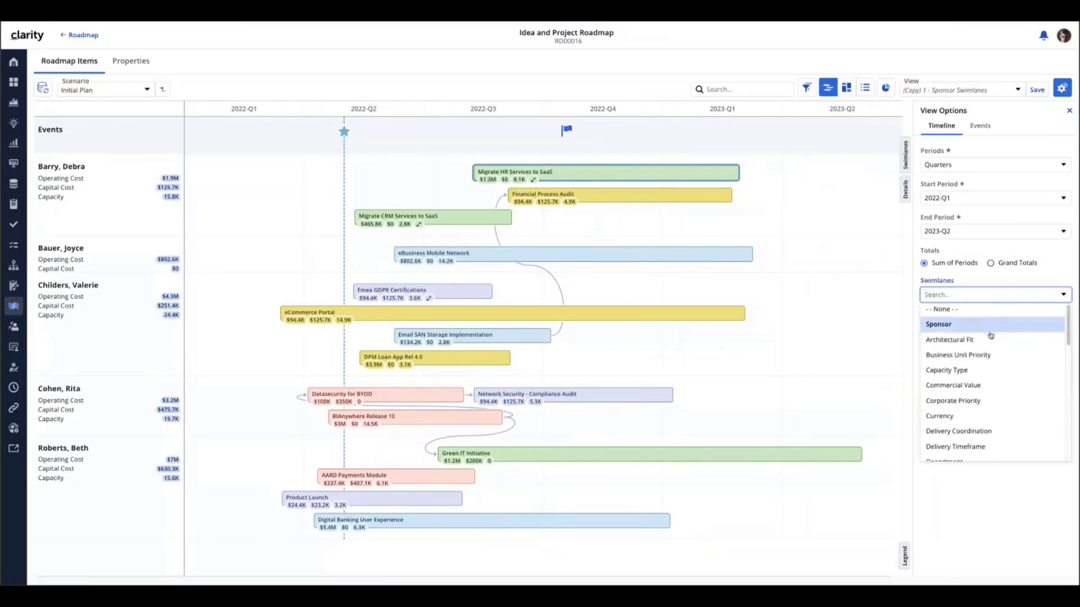
{"action": "scroll", "coordinate": [987, 346], "scroll_direction": "down", "scroll_amount": 3}
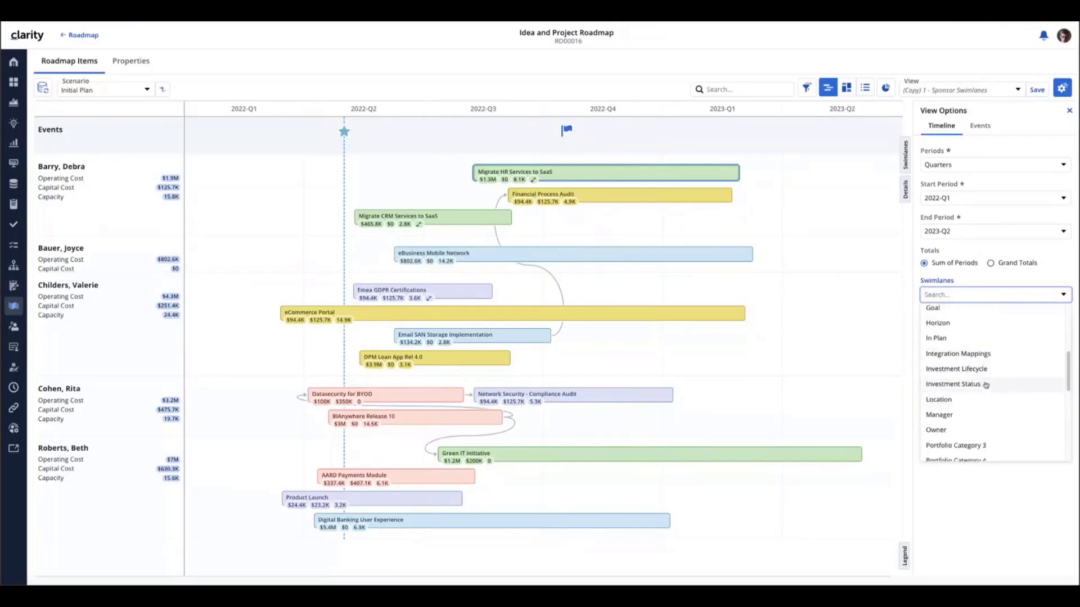
{"action": "scroll", "coordinate": [986, 384], "scroll_direction": "down", "scroll_amount": 5}
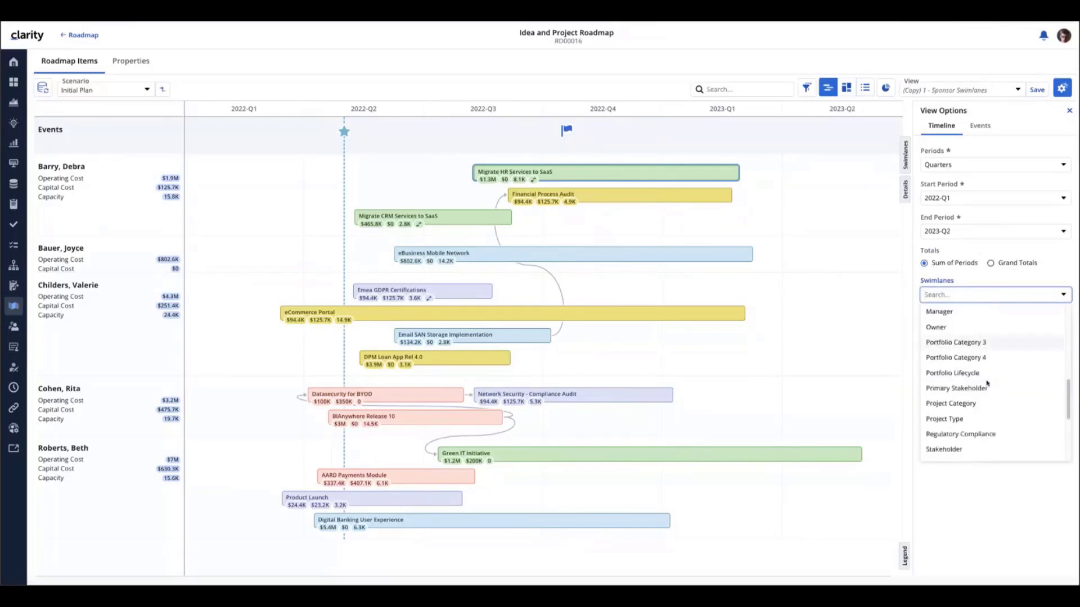
{"action": "scroll", "coordinate": [987, 384], "scroll_direction": "down", "scroll_amount": 2}
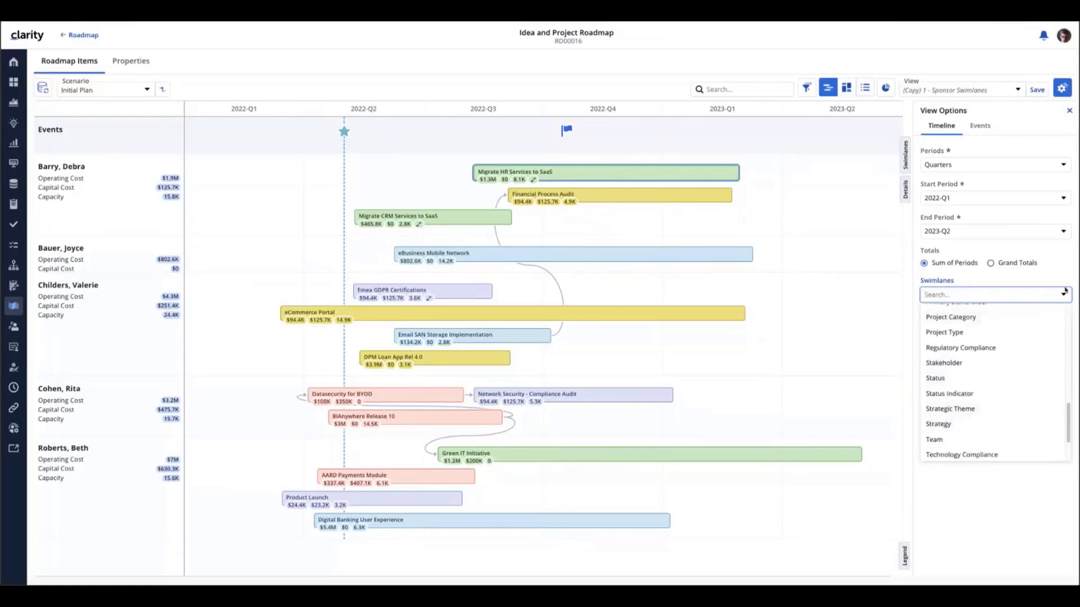
{"action": "left_click", "coordinate": [1061, 264]}
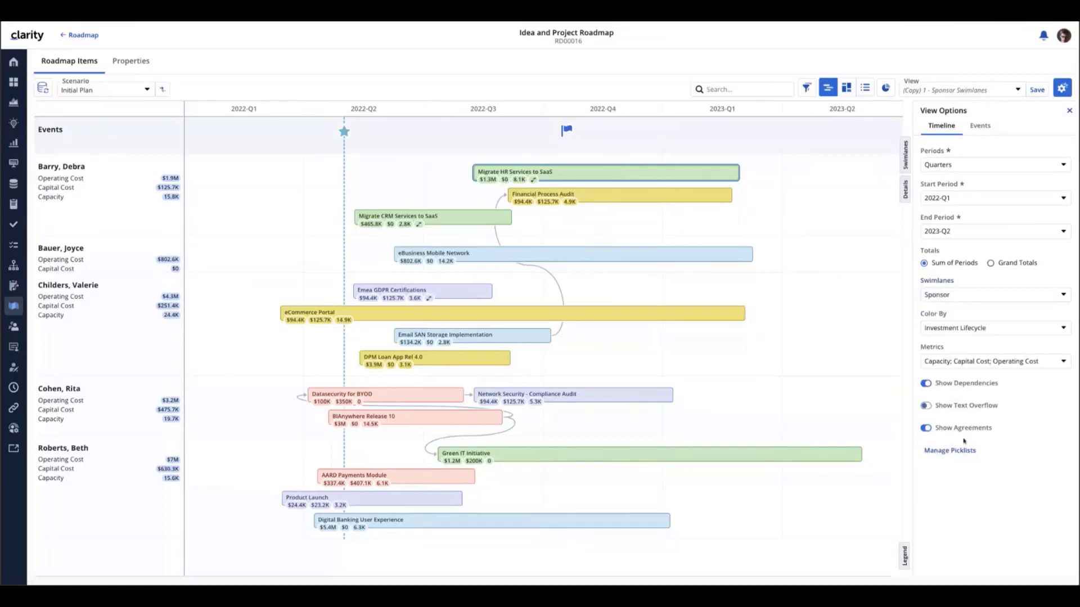
{"action": "left_click", "coordinate": [949, 451]}
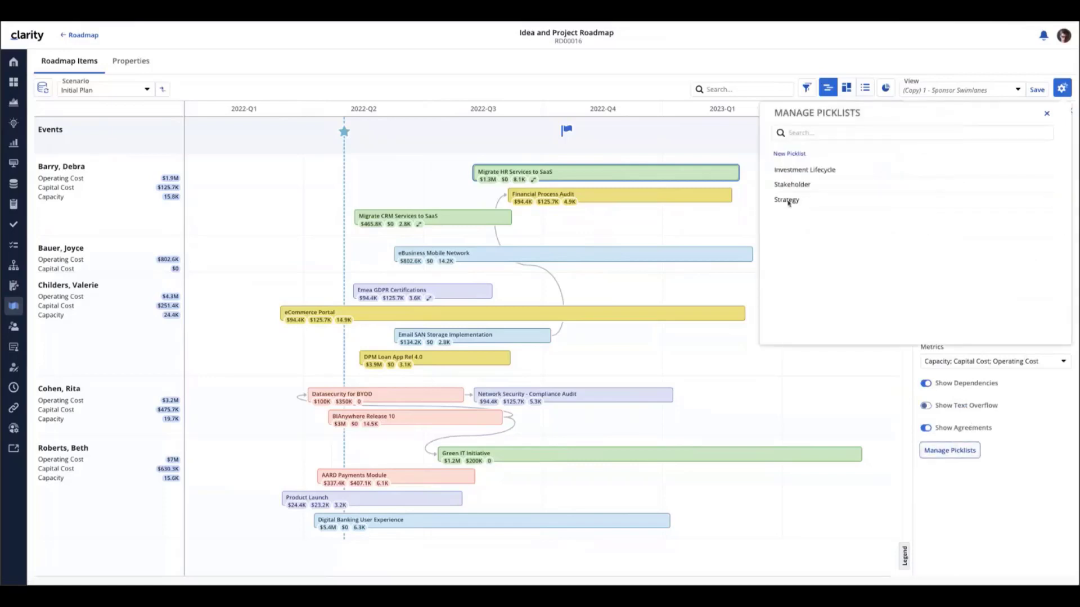
{"action": "left_click", "coordinate": [1046, 113]}
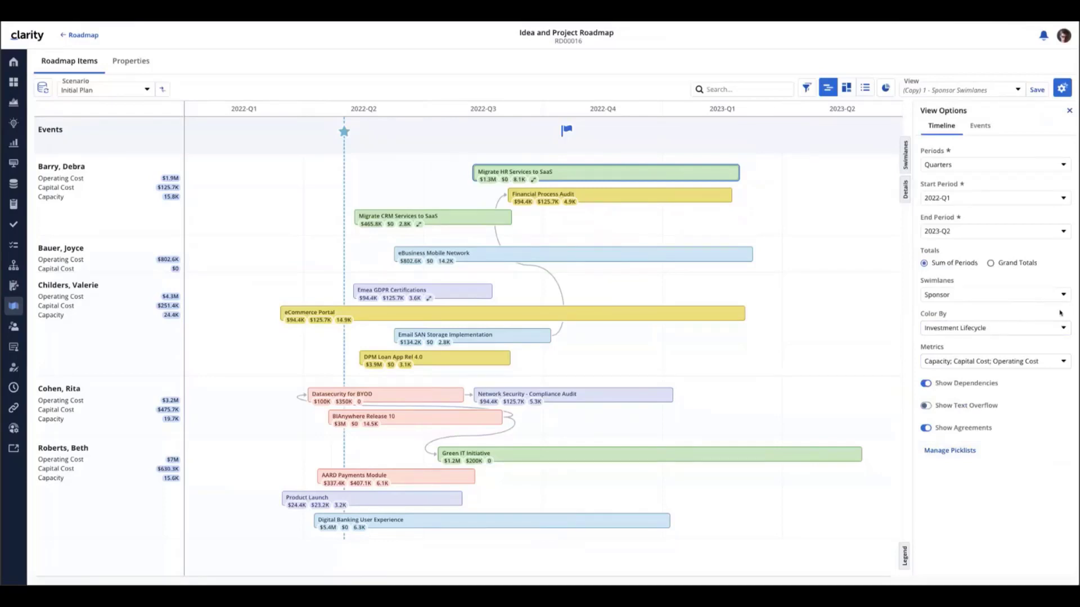
Switch to the 2 - Location Swimlanes view and briefly hide and restore the Chicago and New York lanes
{"action": "left_click", "coordinate": [1018, 91]}
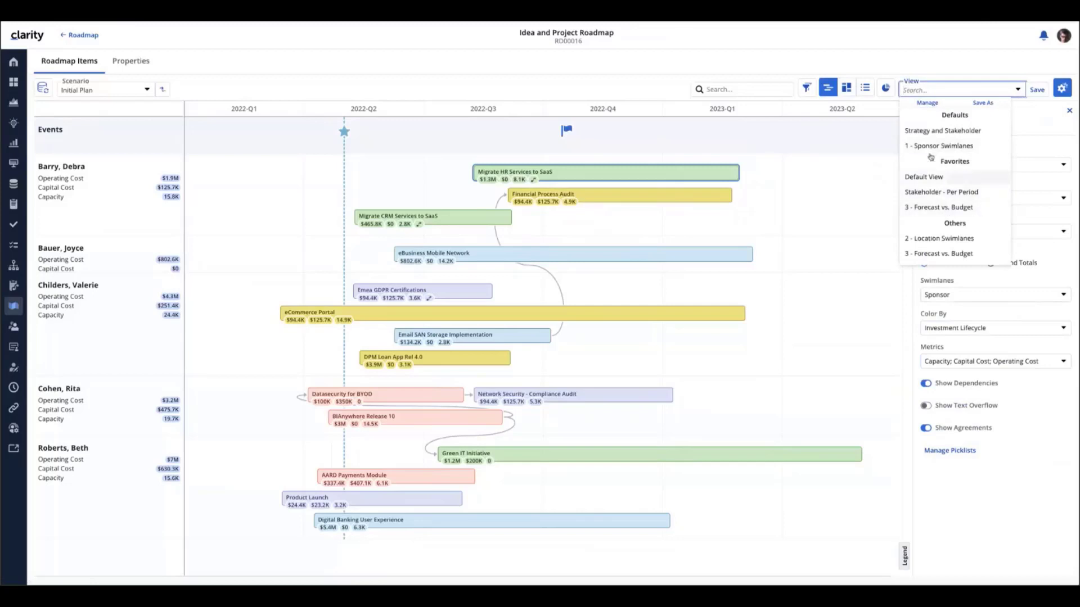
{"action": "left_click", "coordinate": [935, 239]}
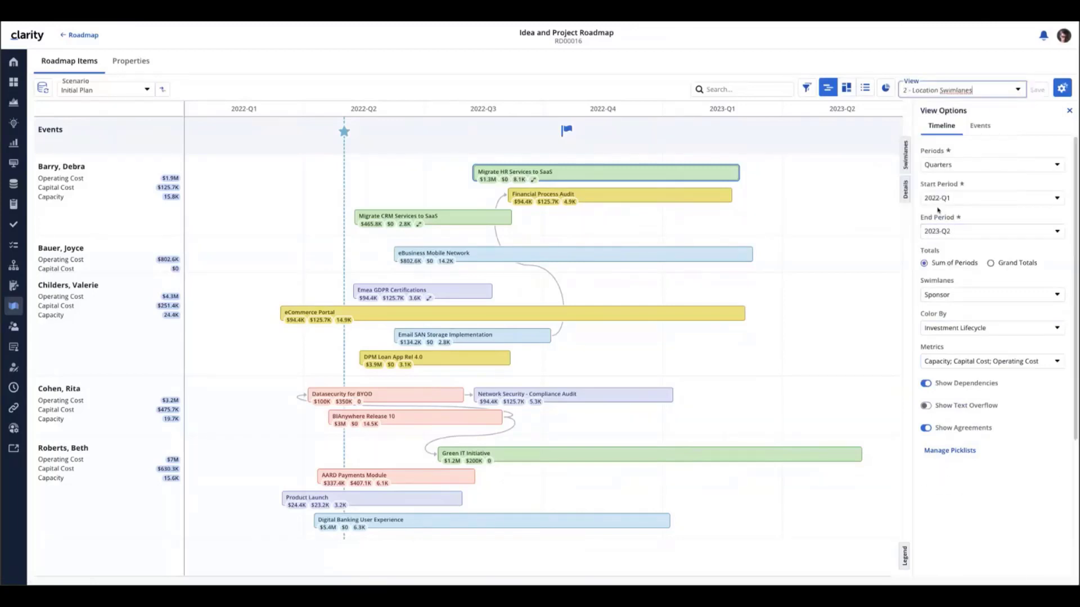
{"action": "left_click", "coordinate": [1069, 111]}
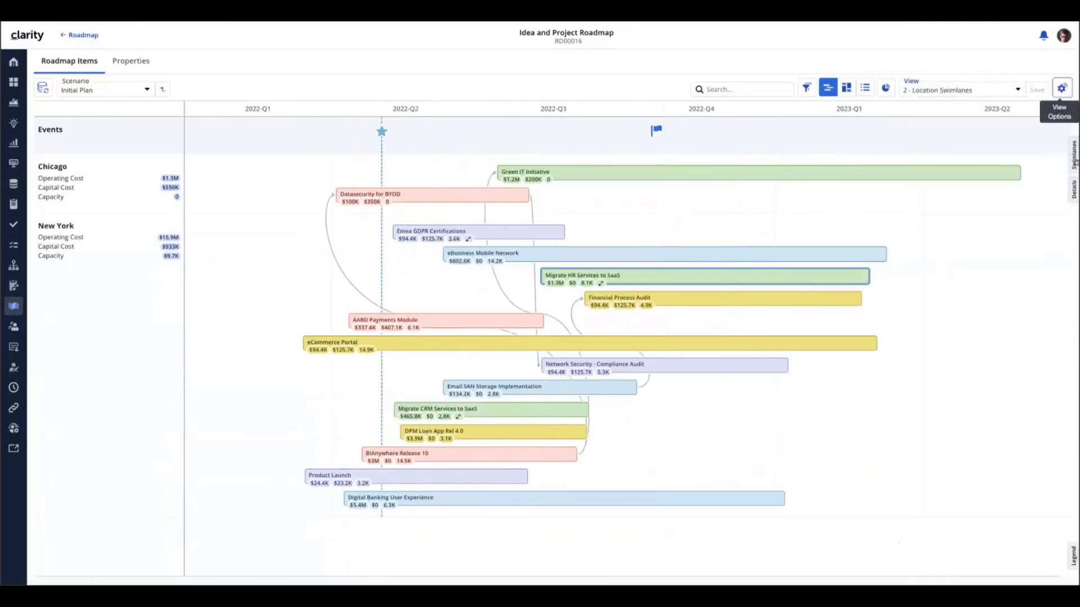
{"action": "left_click", "coordinate": [1074, 161]}
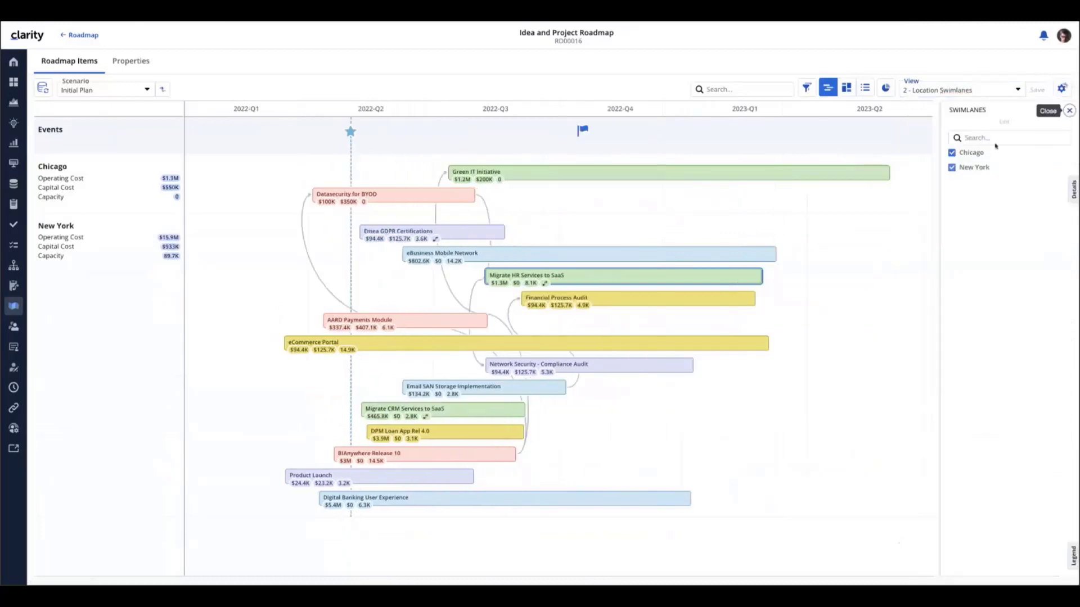
{"action": "left_click", "coordinate": [952, 154]}
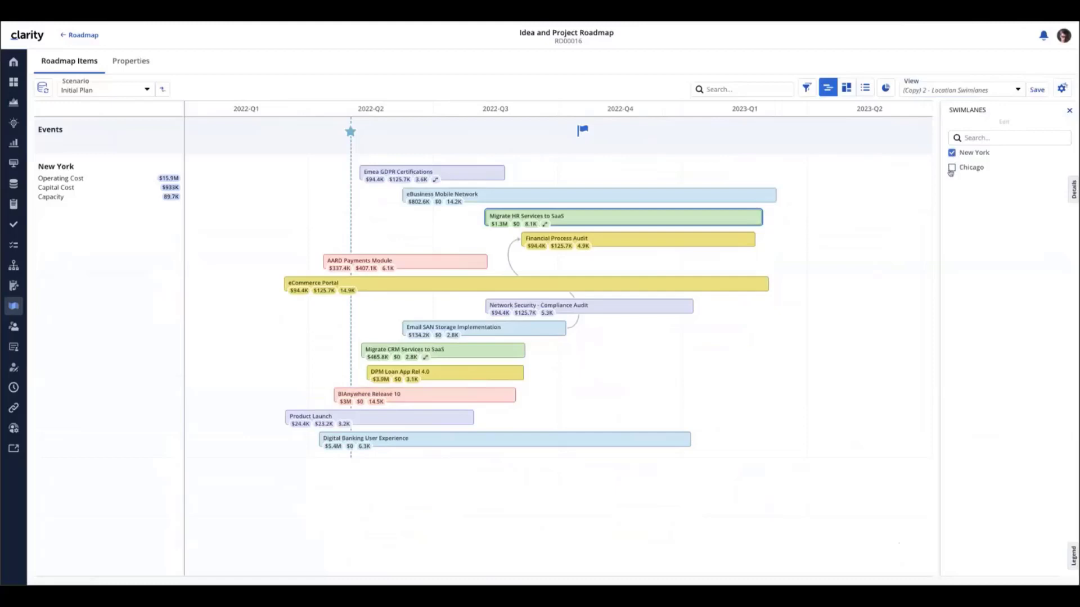
{"action": "left_click", "coordinate": [952, 167]}
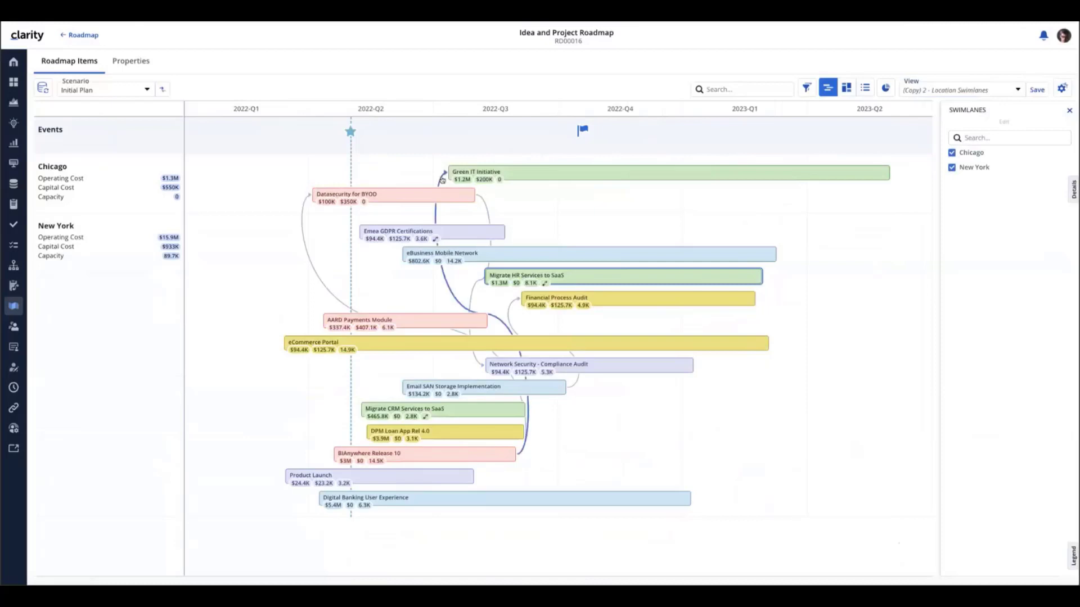
{"action": "left_click", "coordinate": [951, 168]}
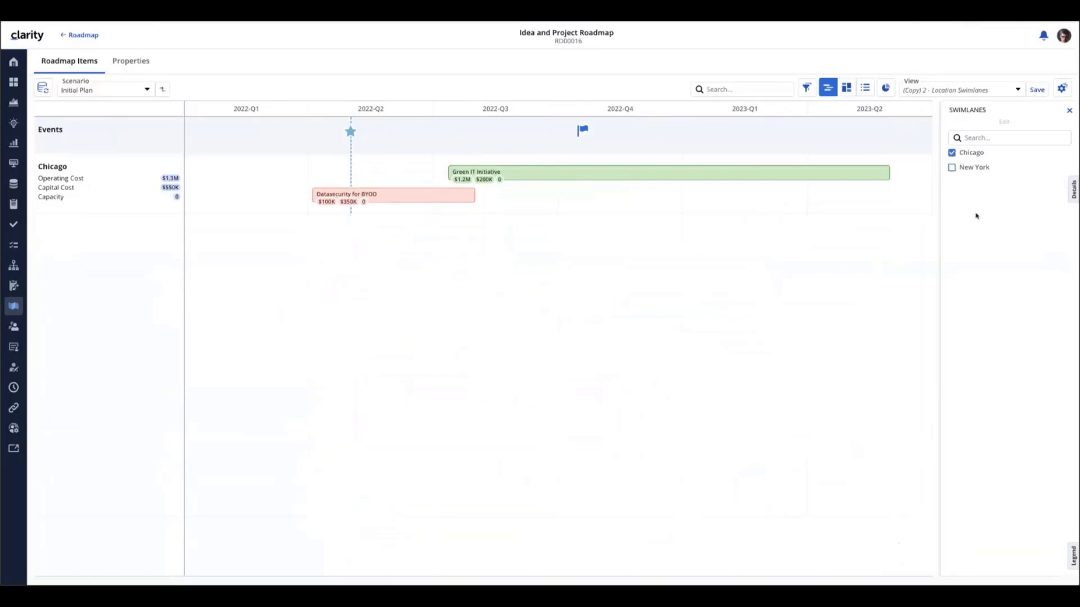
{"action": "left_click", "coordinate": [952, 167]}
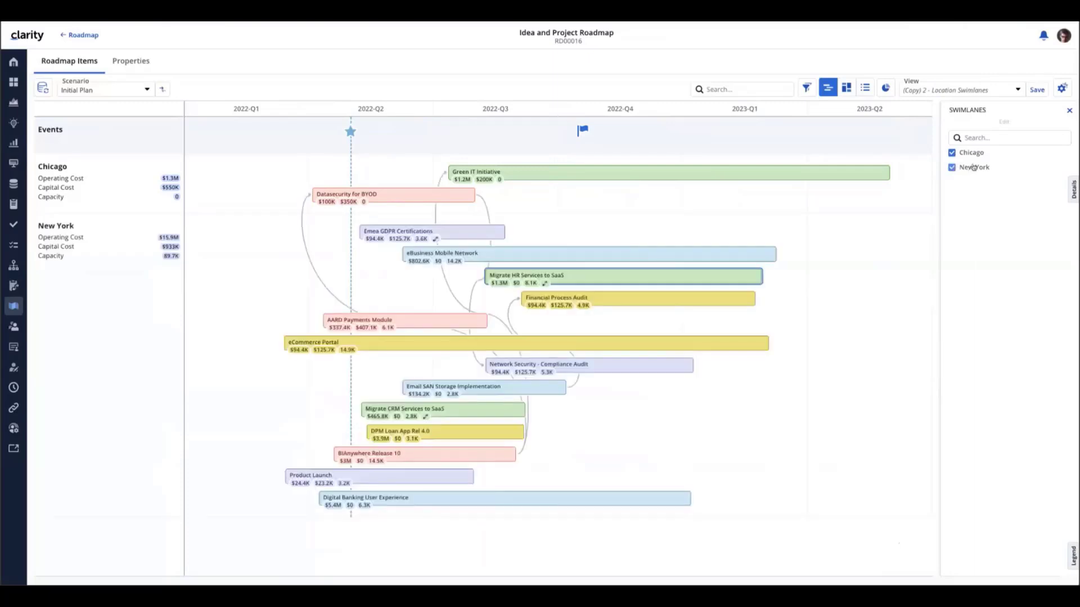
Return to the 1 - Sponsor Swimlanes view with the timeline at full width
{"action": "left_click", "coordinate": [1019, 89]}
{"action": "left_click", "coordinate": [946, 146]}
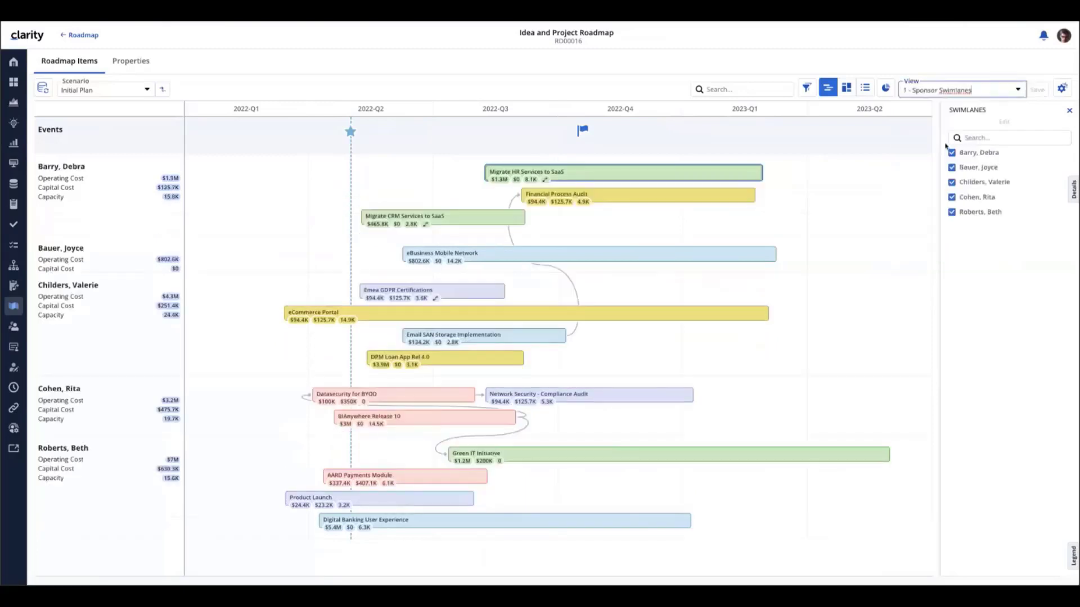
{"action": "left_click", "coordinate": [1069, 111]}
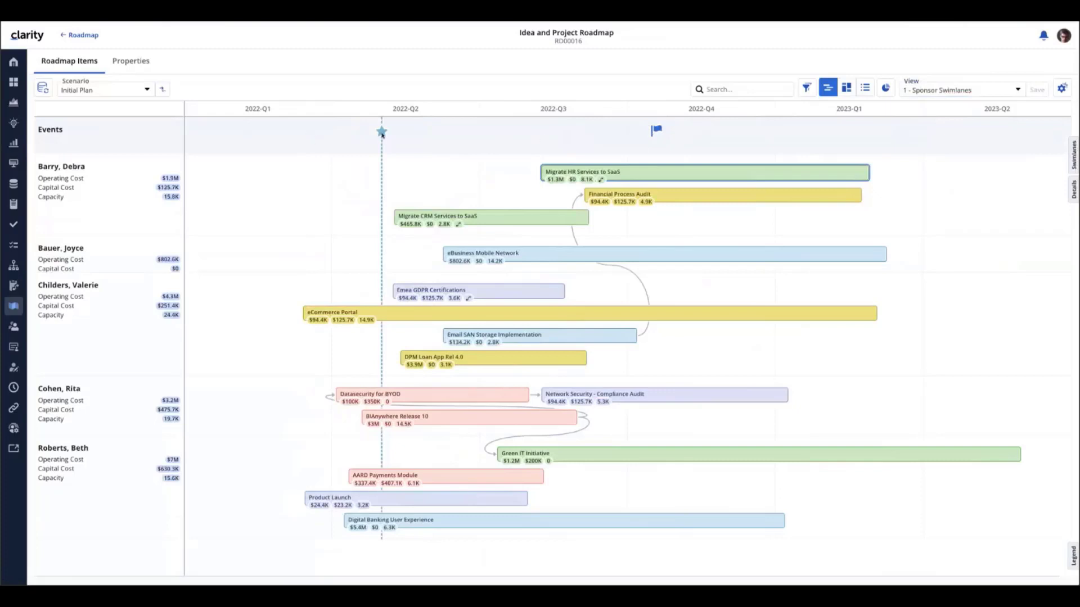
Show the Legend for Operating Cost, Capital Cost, Capacity and the status colours
{"action": "mouse_move", "coordinate": [385, 136]}
{"action": "mouse_move", "coordinate": [656, 132]}
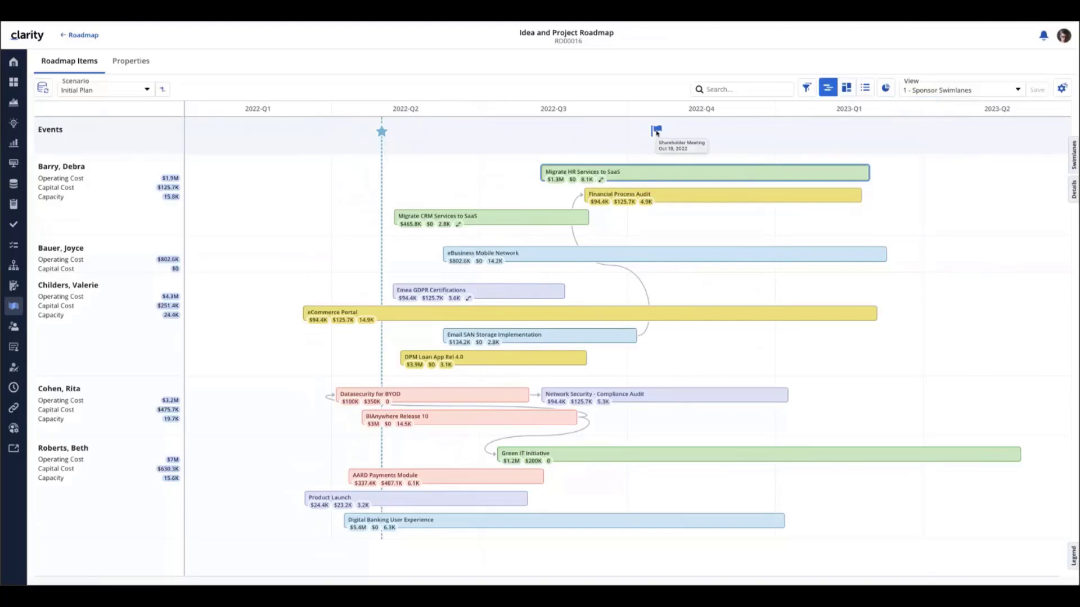
{"action": "left_click", "coordinate": [1074, 559]}
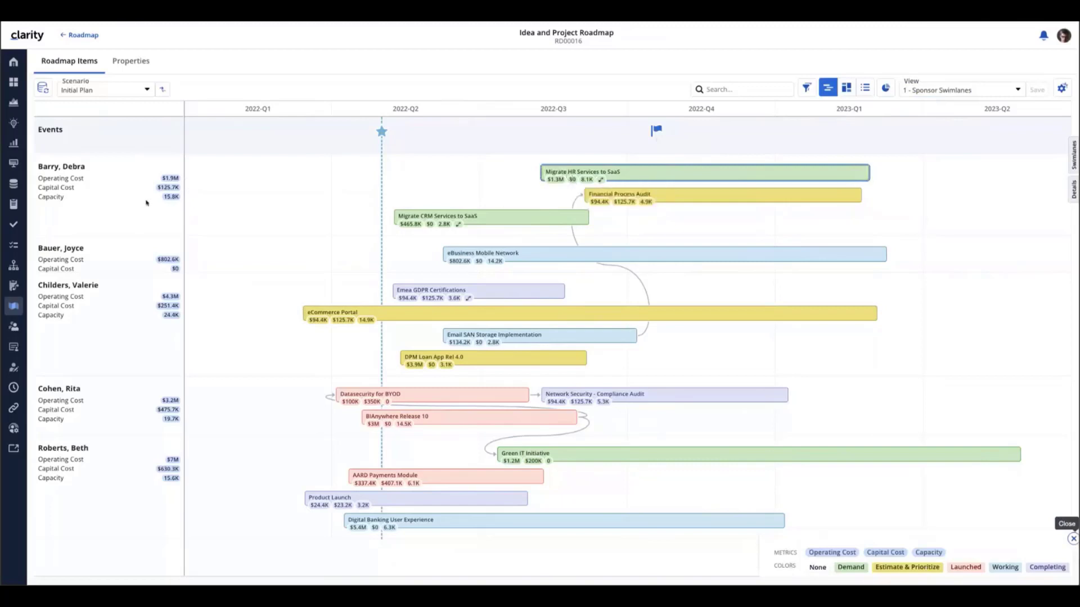
{"action": "mouse_move", "coordinate": [161, 198]}
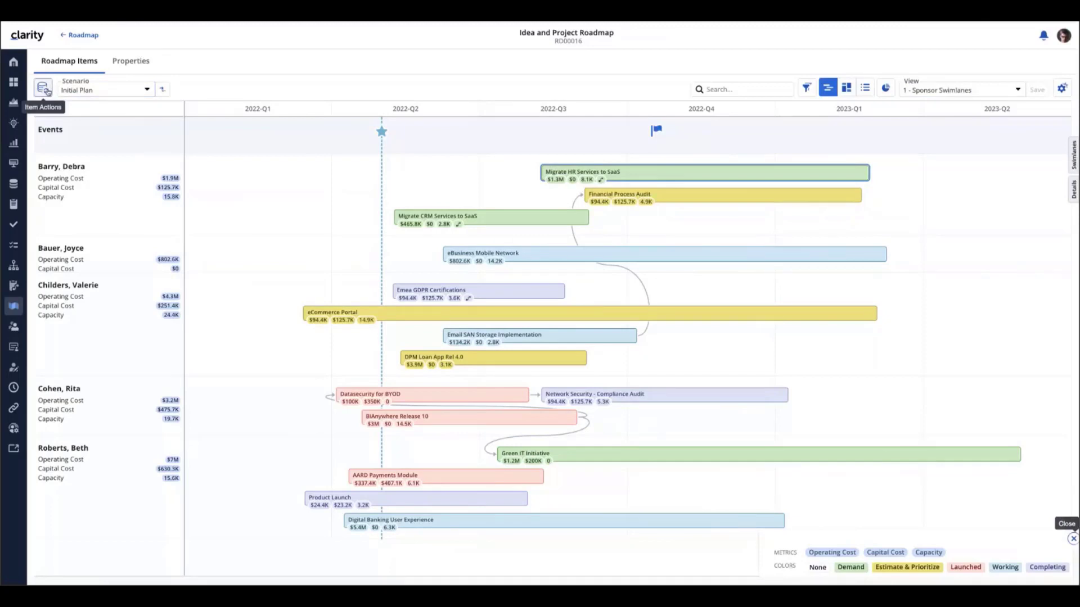
Export the Idea and Project Roadmap to PDF from the Item Actions menu
{"action": "left_click", "coordinate": [44, 88]}
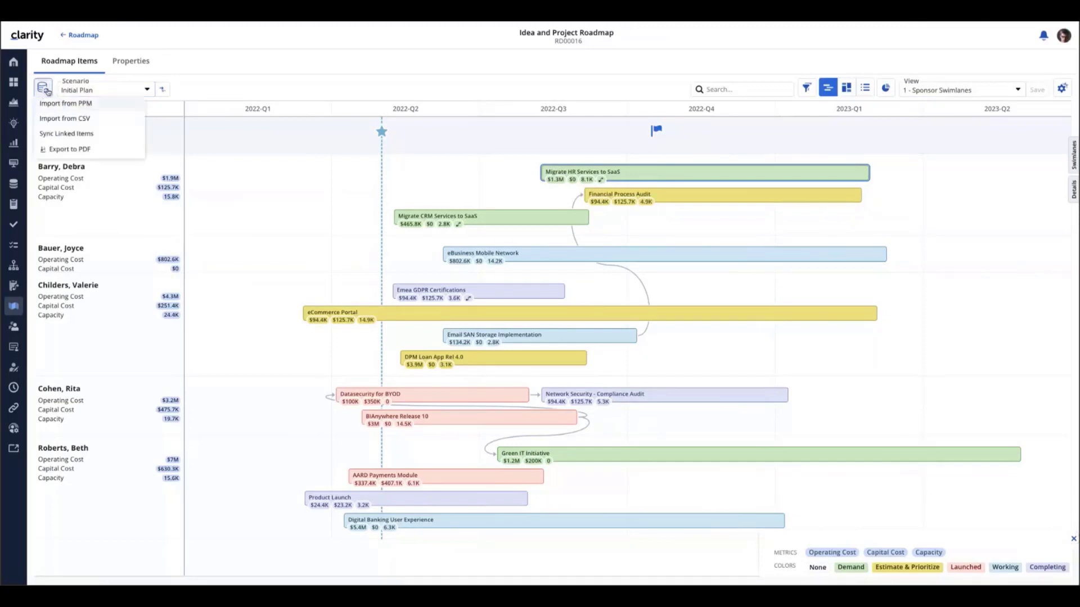
{"action": "left_click", "coordinate": [57, 150]}
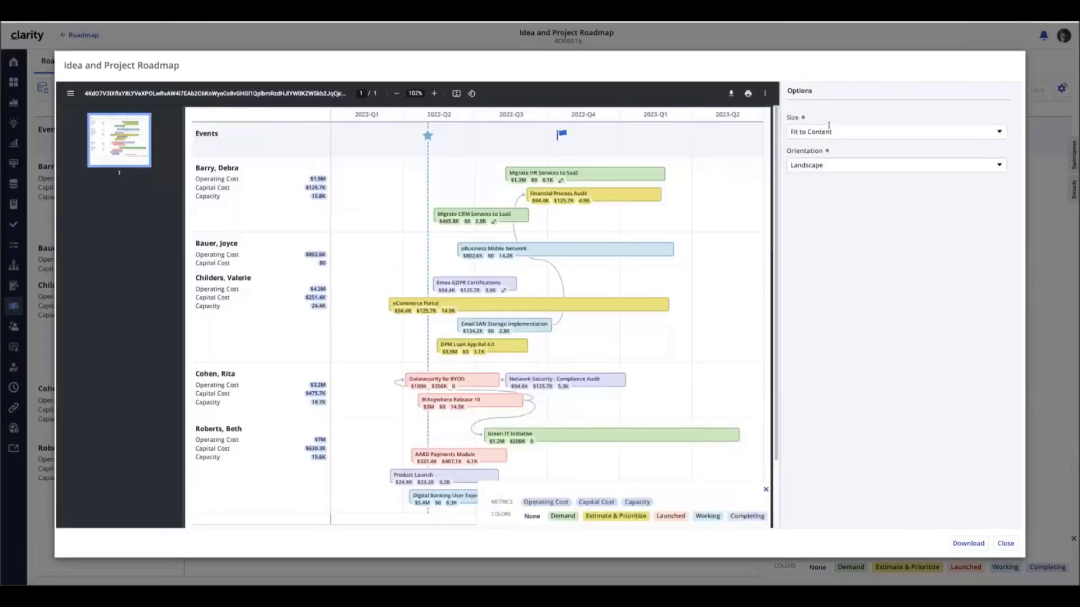
Download the roadmap PDF sized Fit to Content in Landscape, after briefly trying Portrait
{"action": "left_click", "coordinate": [838, 133]}
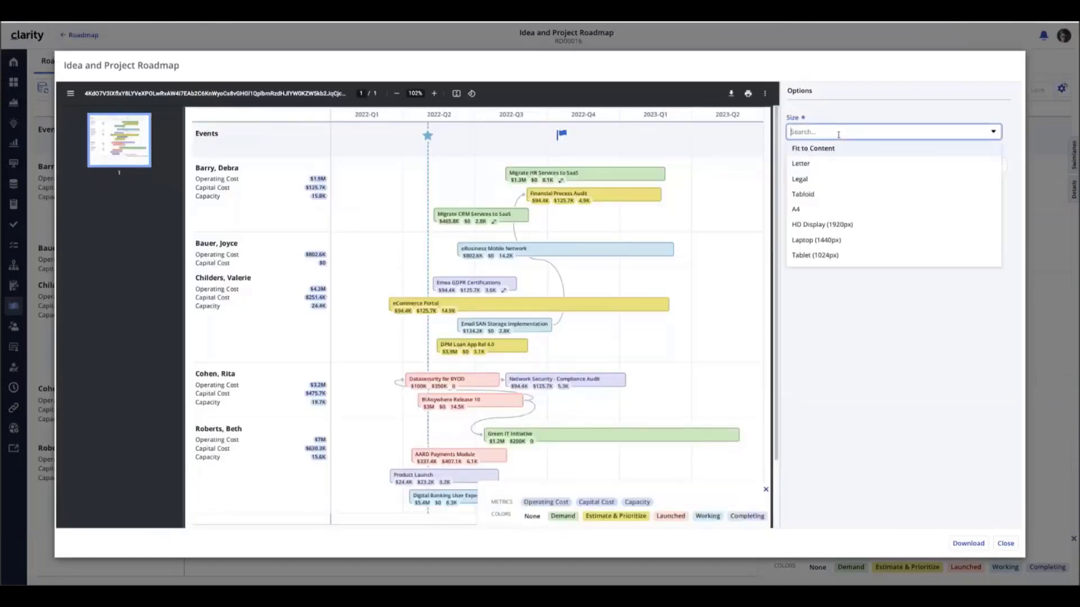
{"action": "left_click", "coordinate": [837, 148]}
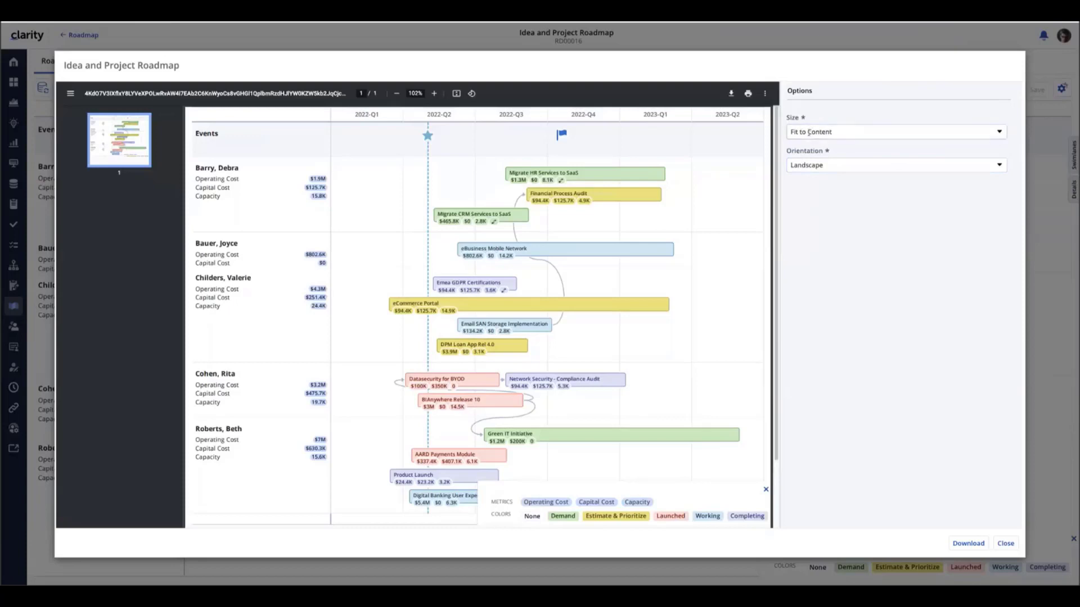
{"action": "left_click", "coordinate": [848, 132]}
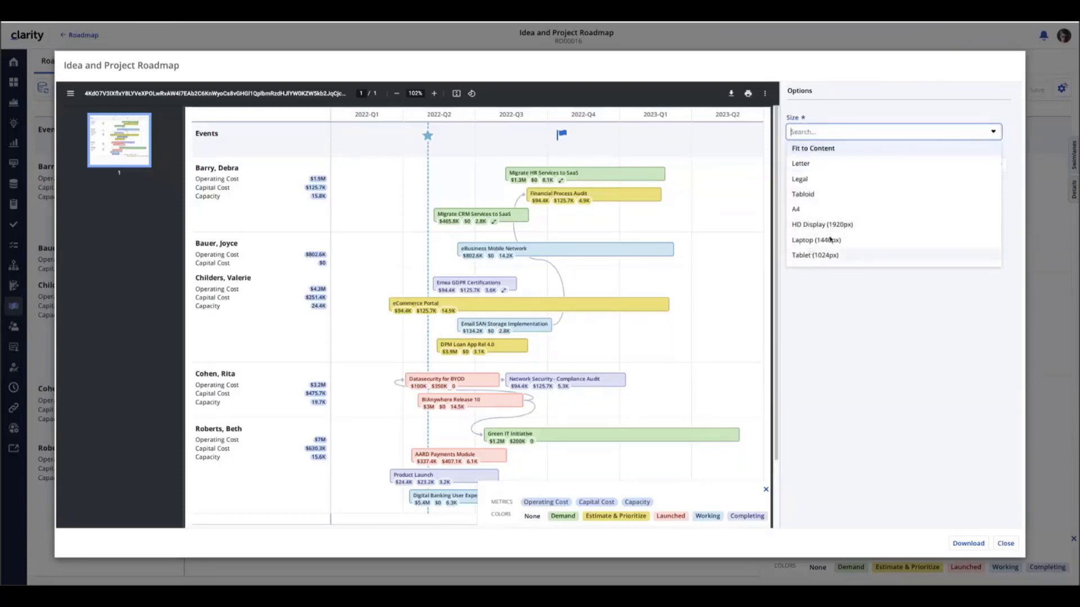
{"action": "left_click", "coordinate": [813, 147]}
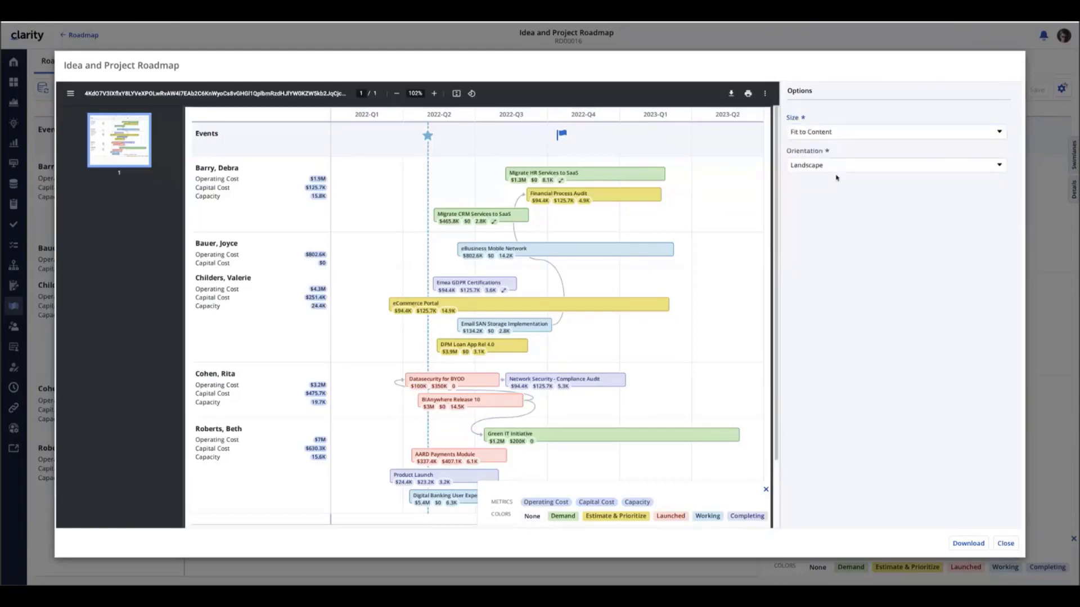
{"action": "left_click", "coordinate": [839, 164]}
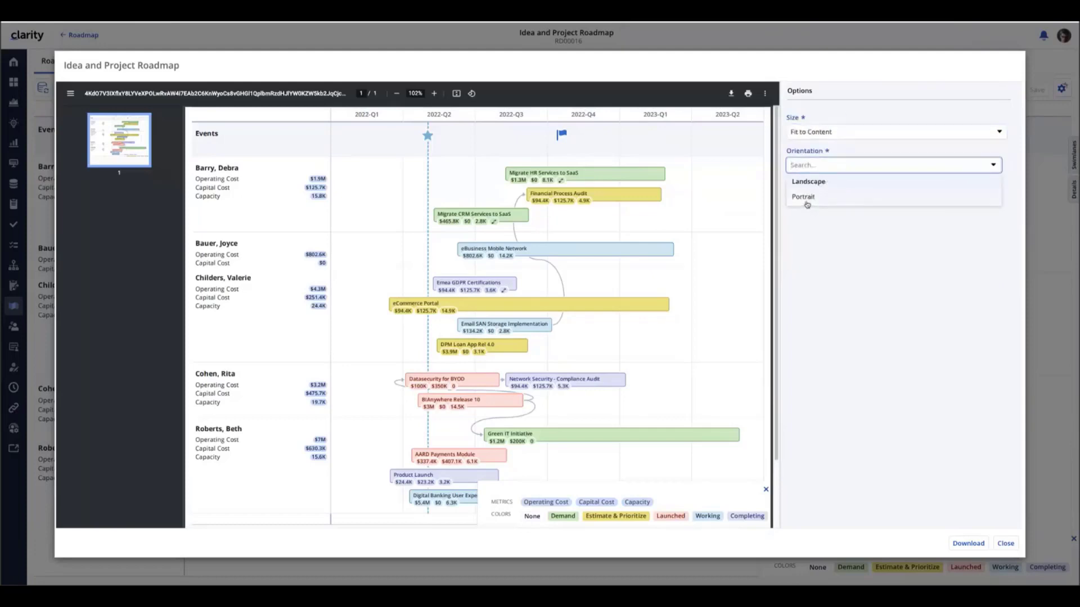
{"action": "left_click", "coordinate": [806, 201]}
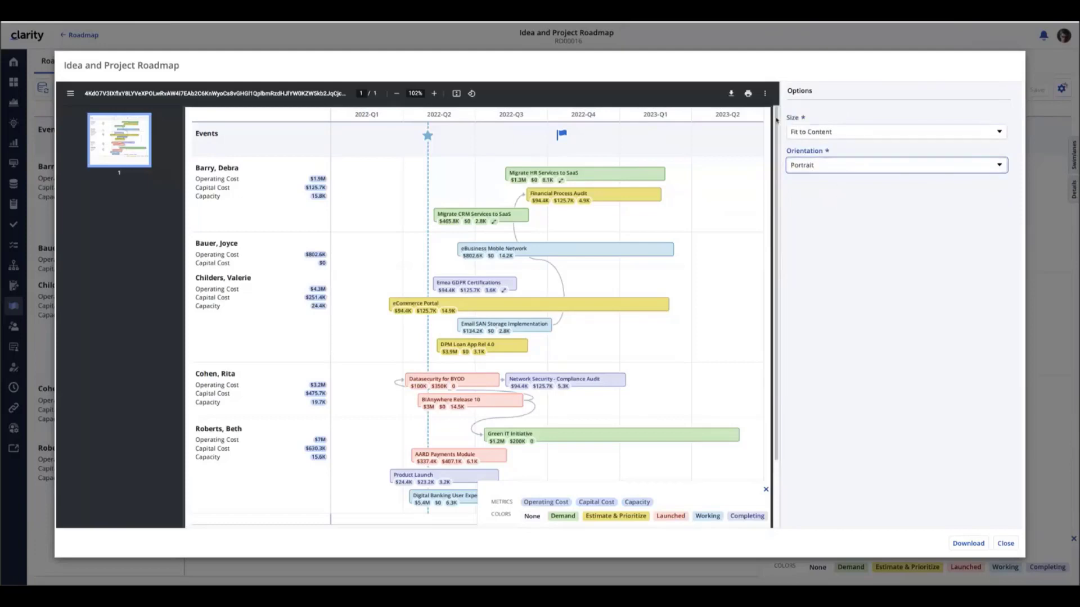
{"action": "left_click", "coordinate": [825, 166]}
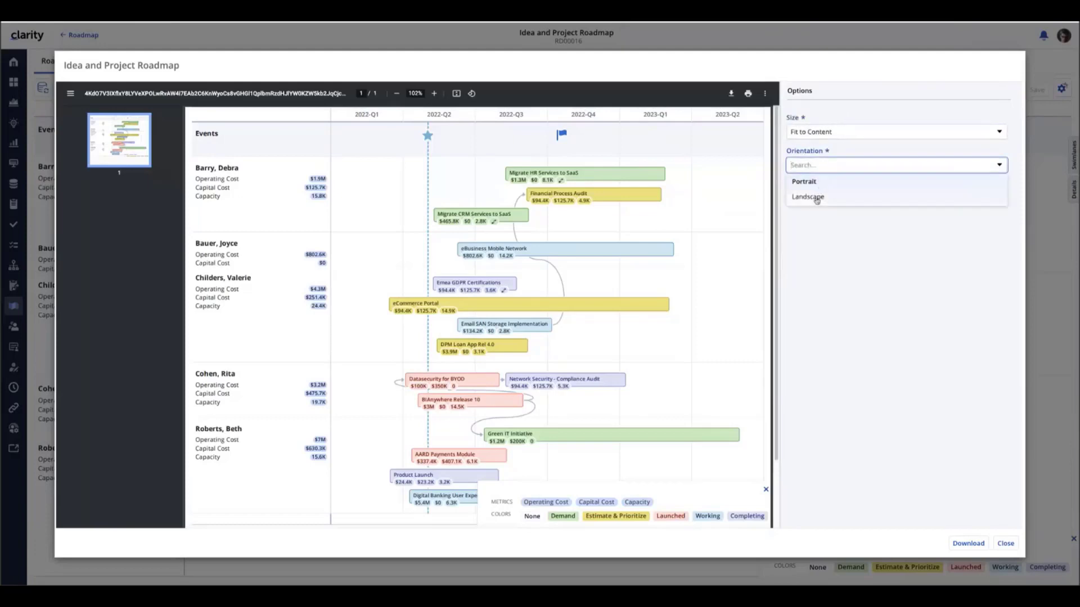
{"action": "left_click", "coordinate": [816, 198]}
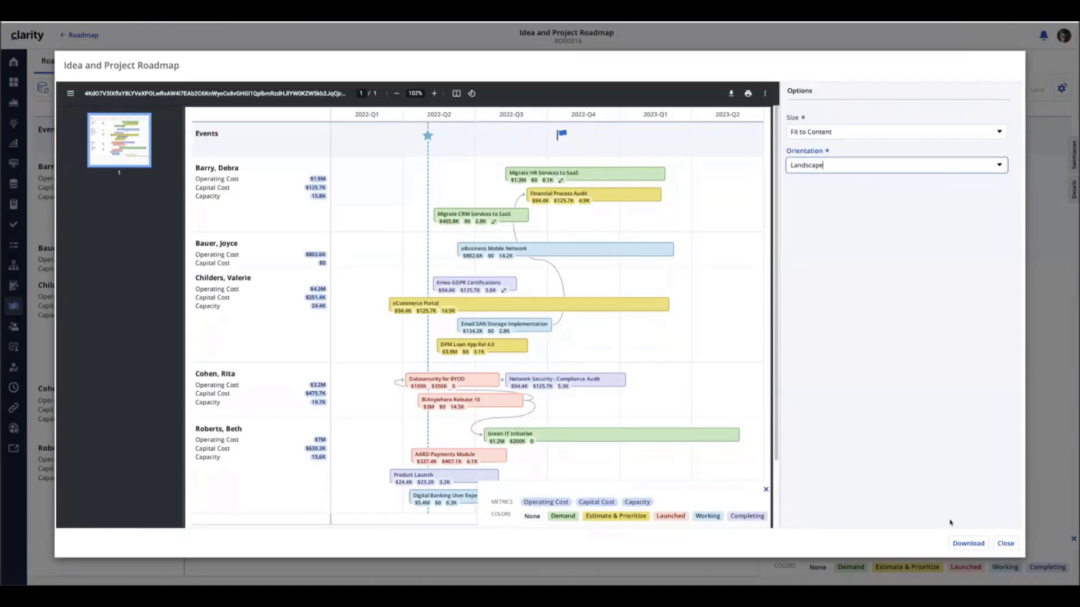
{"action": "left_click", "coordinate": [973, 545]}
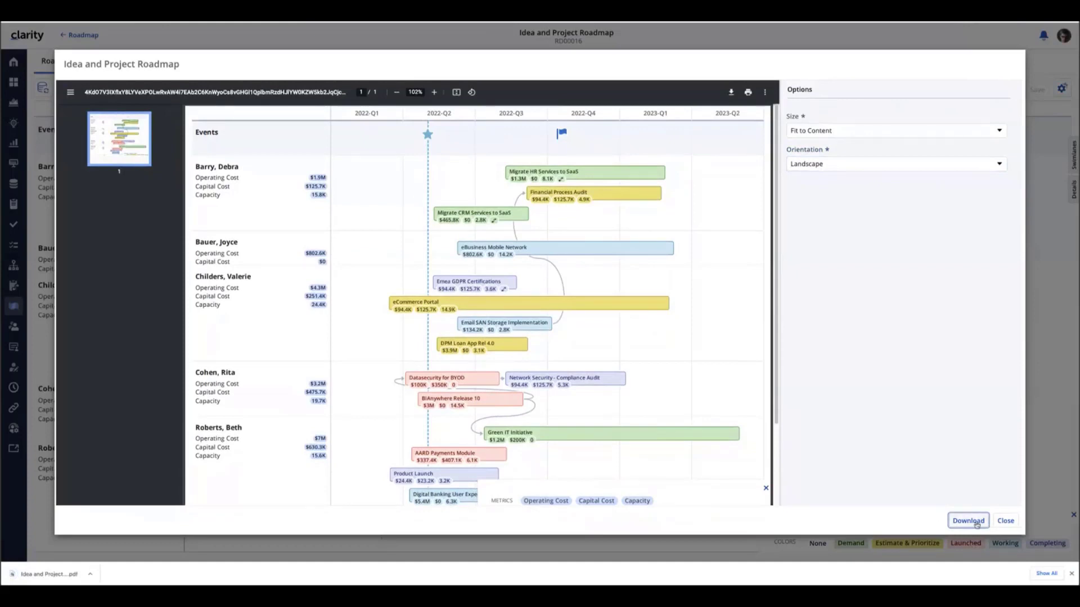
{"action": "left_click", "coordinate": [42, 574]}
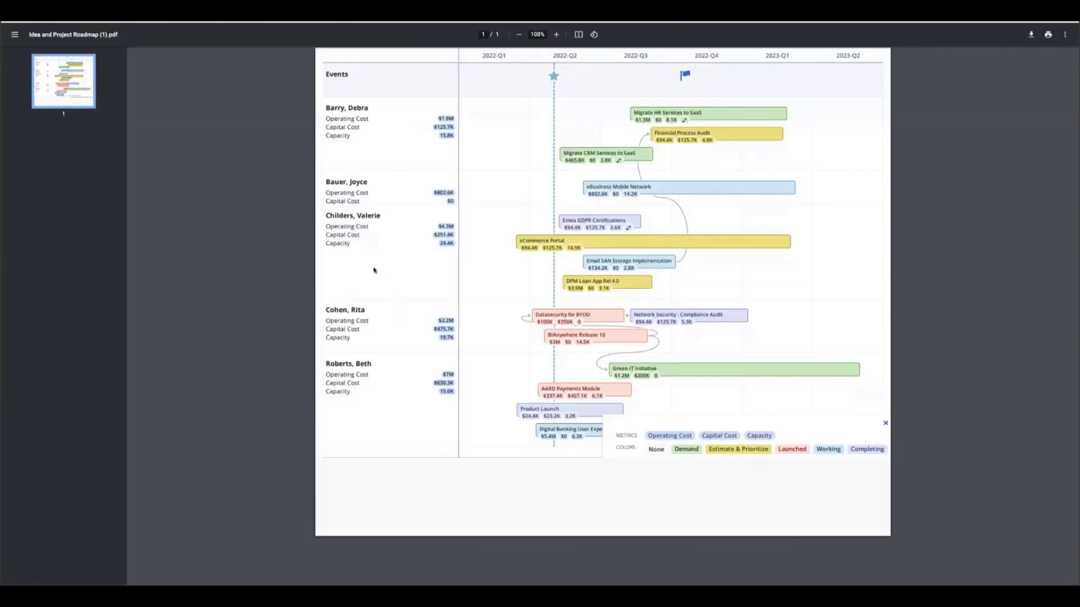
{"action": "key", "text": "ctrl+w"}
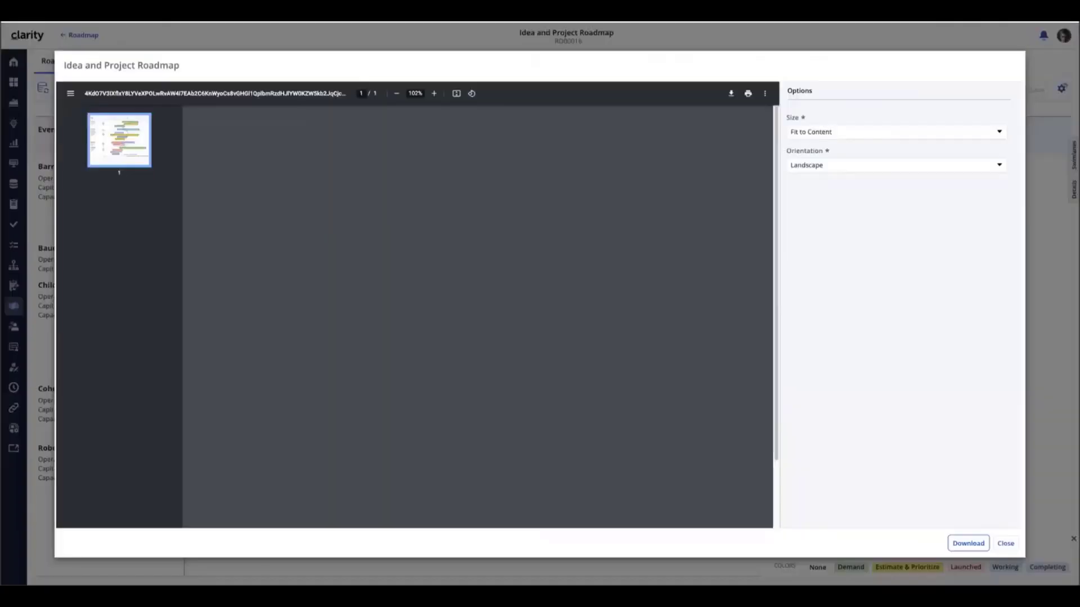
Close the PDF preview and show the roadmap items as a grid in the 3 - Forecast vs. Budget view
{"action": "left_click", "coordinate": [1005, 550]}
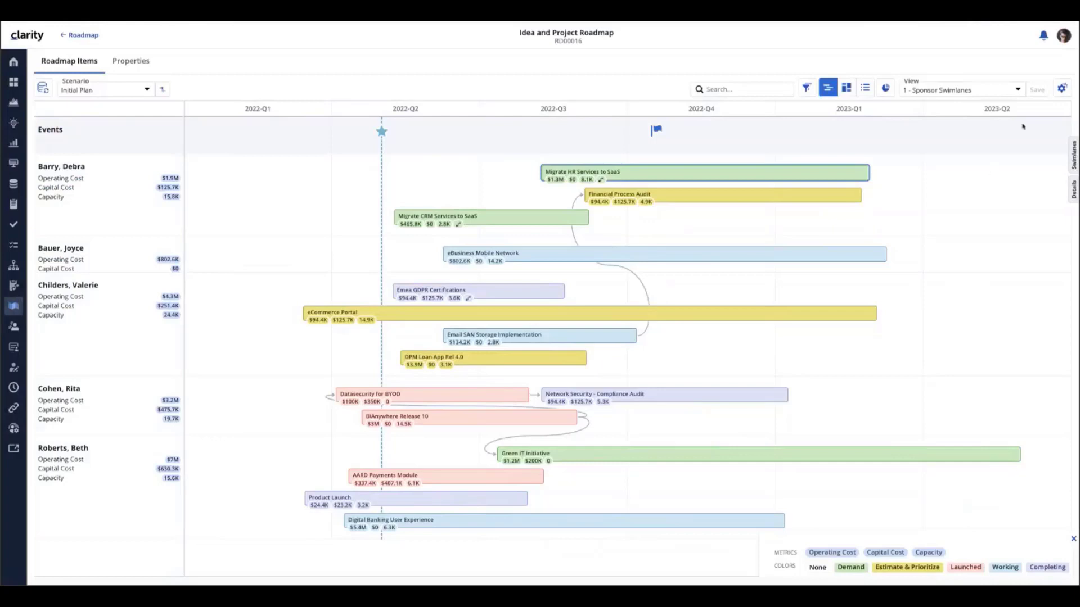
{"action": "left_click", "coordinate": [865, 90]}
{"action": "left_click", "coordinate": [1012, 89]}
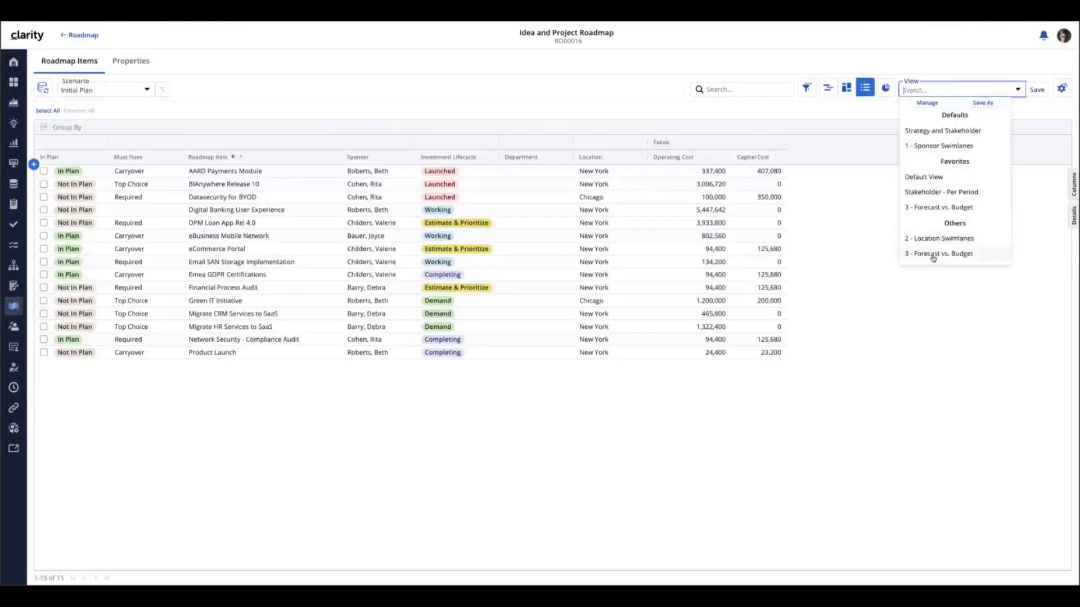
{"action": "left_click", "coordinate": [927, 209]}
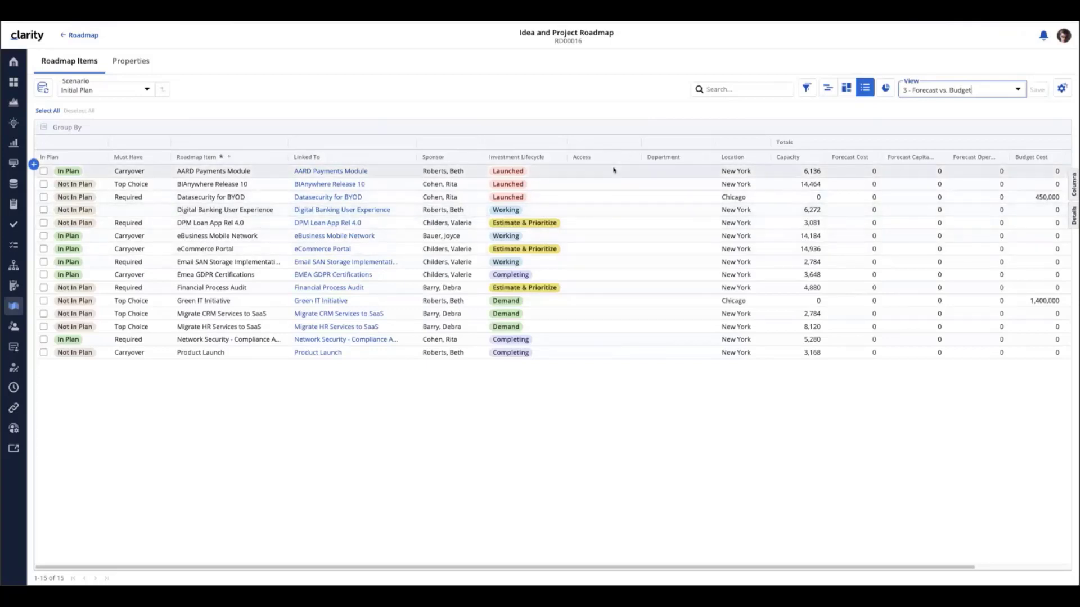
Check the Access and Department choices for AARD Payments Module without changing them
{"action": "left_click", "coordinate": [585, 174]}
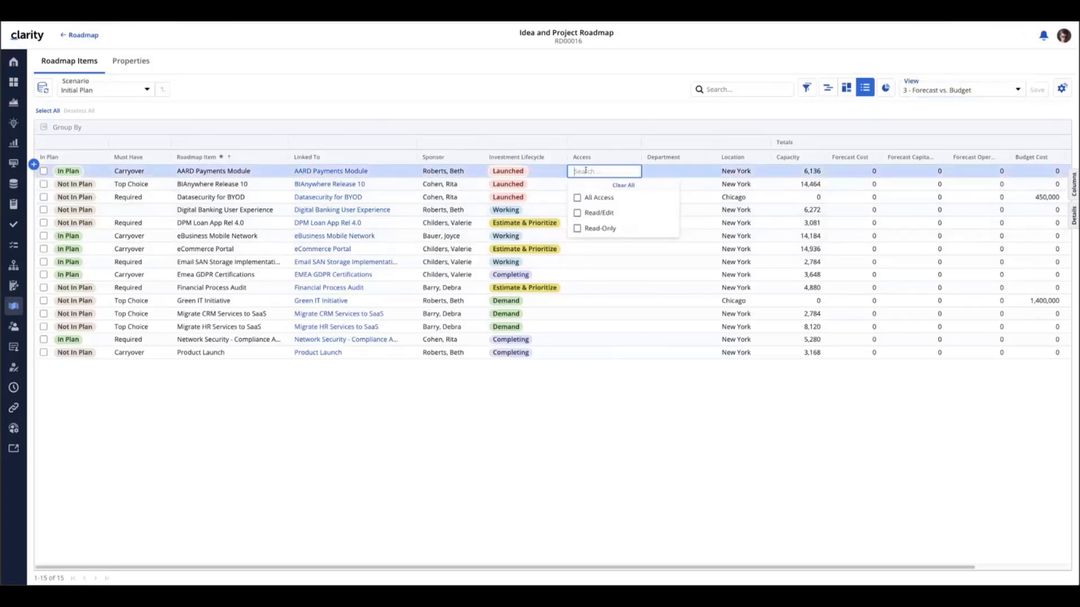
{"action": "left_click", "coordinate": [586, 417]}
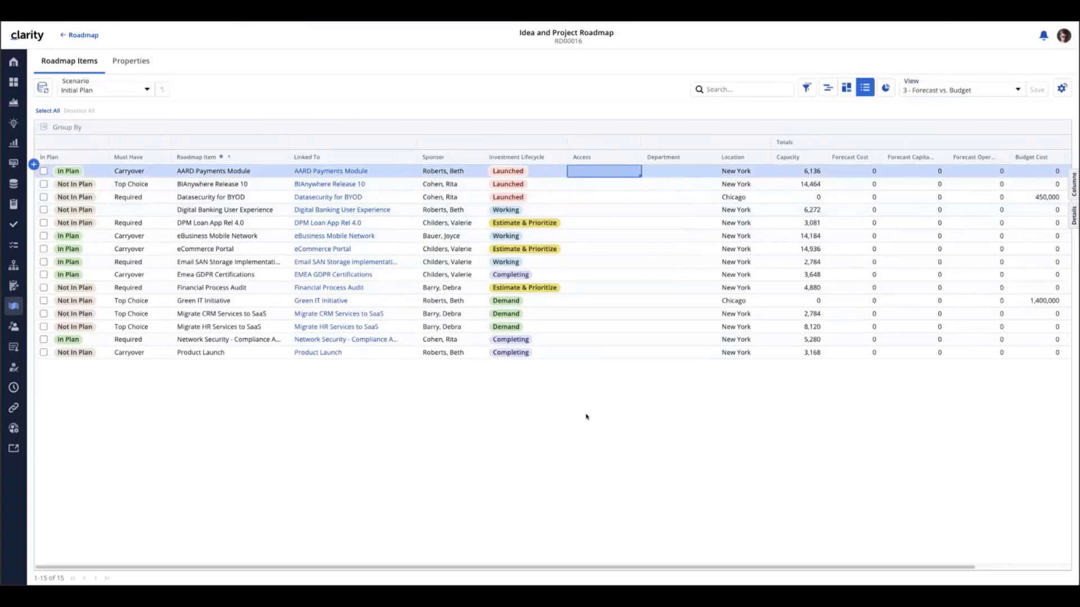
{"action": "left_click", "coordinate": [664, 174]}
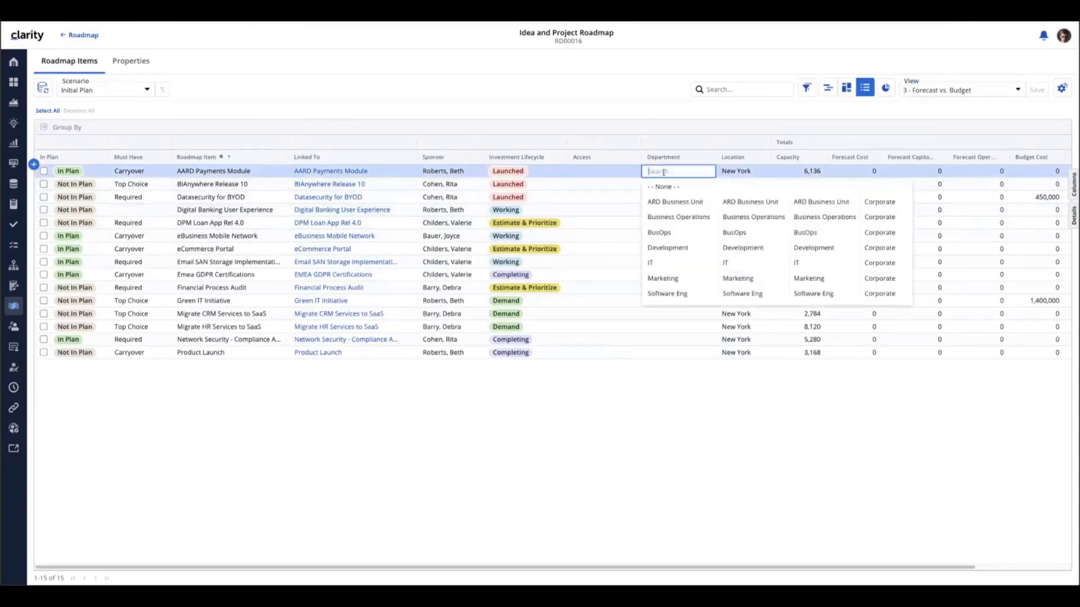
{"action": "left_click", "coordinate": [651, 426]}
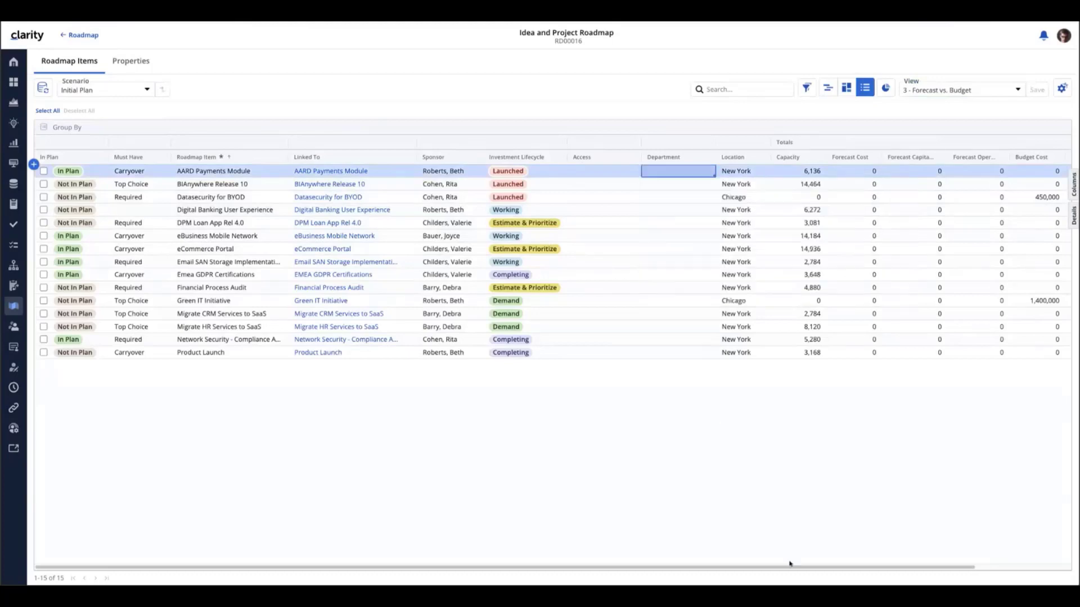
Widen the Forecast Capital Cost and Budget Capital Cost columns so their full titles show
{"action": "left_click_drag", "start_coordinate": [792, 571], "coordinate": [889, 571]}
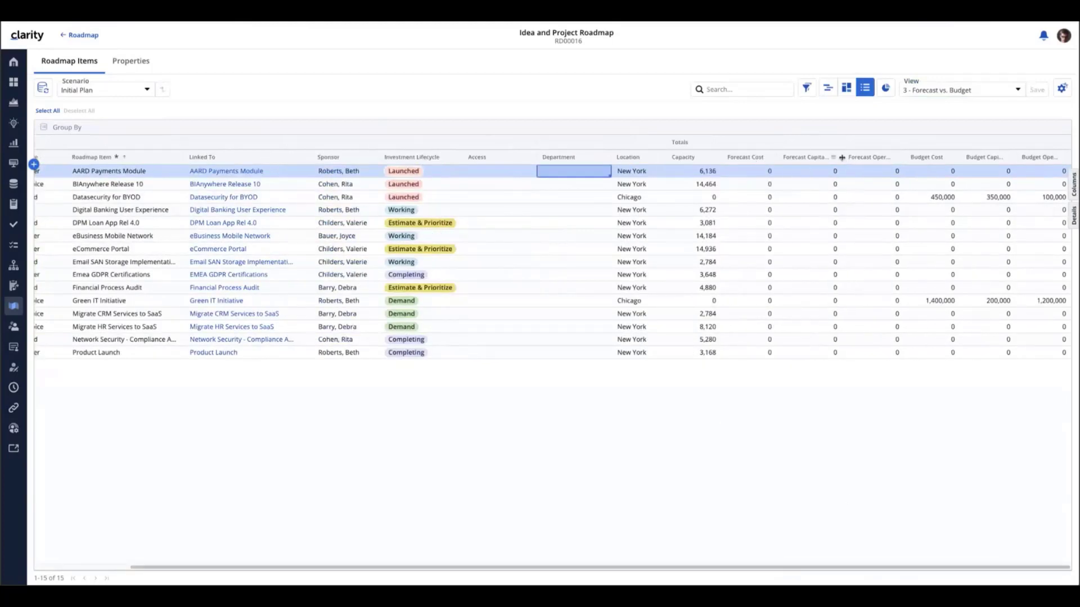
{"action": "left_click_drag", "start_coordinate": [842, 158], "coordinate": [941, 158]}
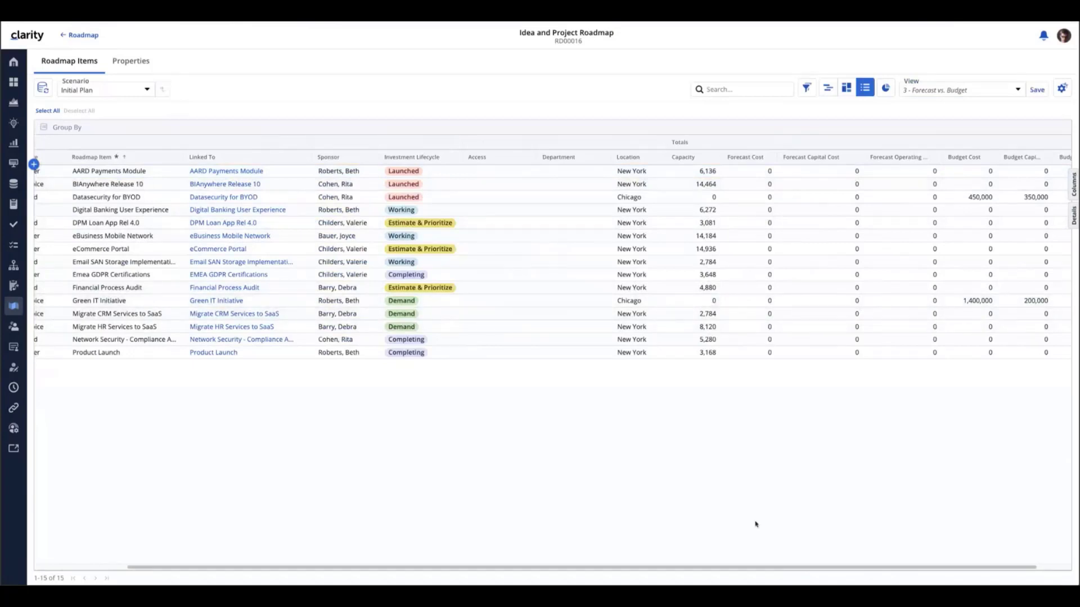
{"action": "left_click_drag", "start_coordinate": [741, 570], "coordinate": [877, 570]}
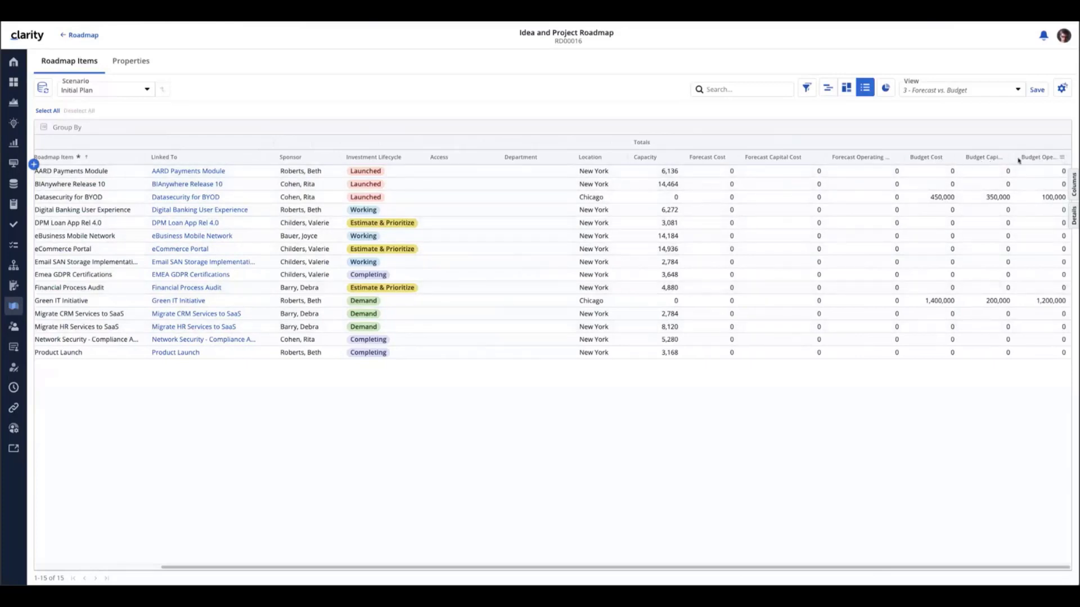
{"action": "left_click_drag", "start_coordinate": [1016, 159], "coordinate": [1033, 161]}
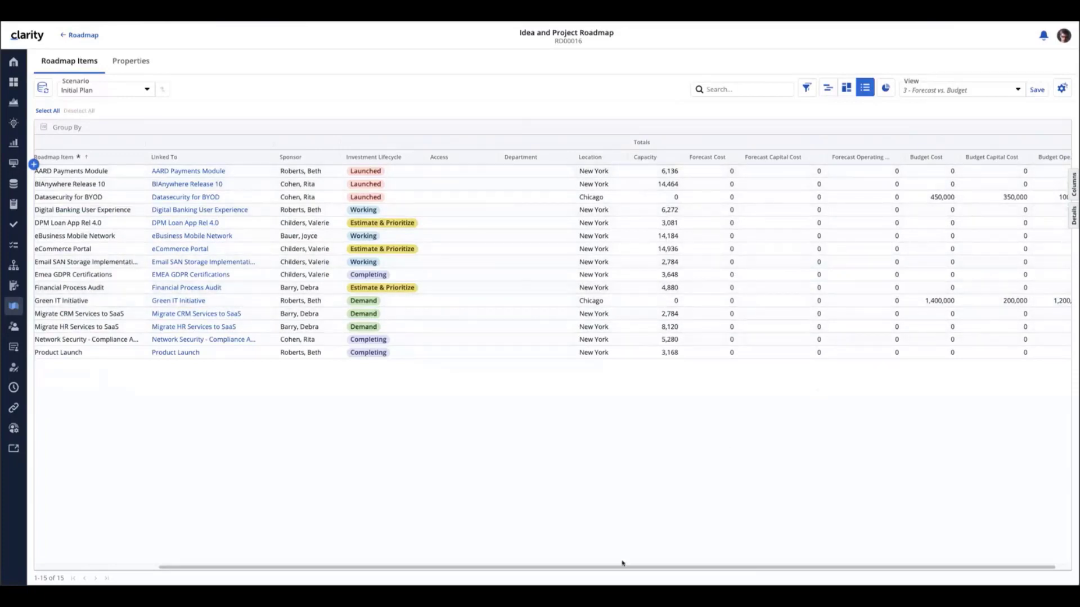
{"action": "left_click_drag", "start_coordinate": [622, 563], "coordinate": [461, 557]}
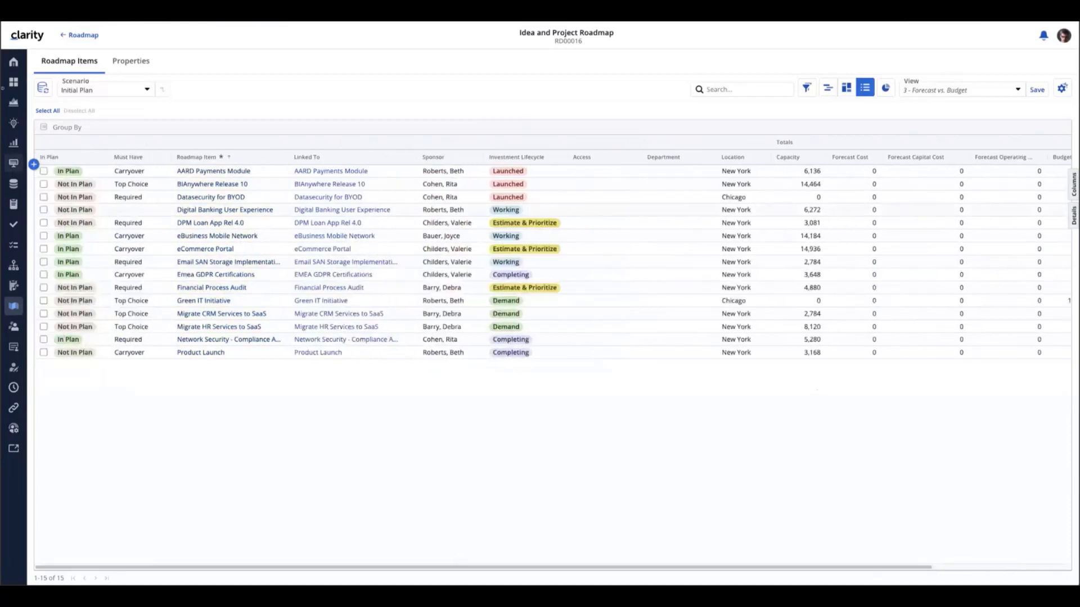
Sync roadmap items from linked items for matching custom attributes and the budget and forecast capital and operating costs only
{"action": "left_click", "coordinate": [43, 88]}
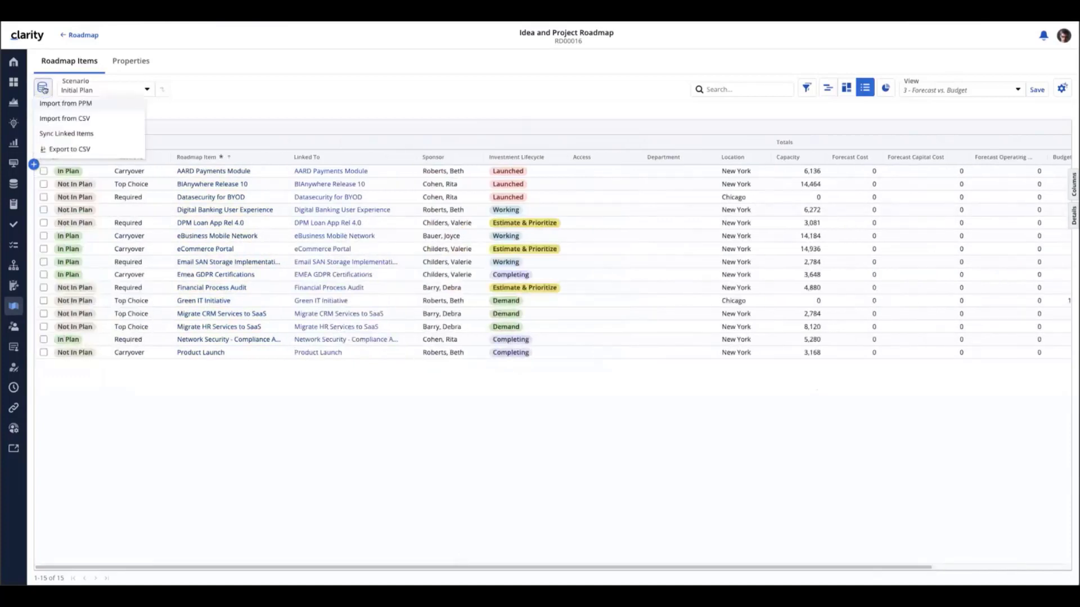
{"action": "left_click", "coordinate": [60, 135]}
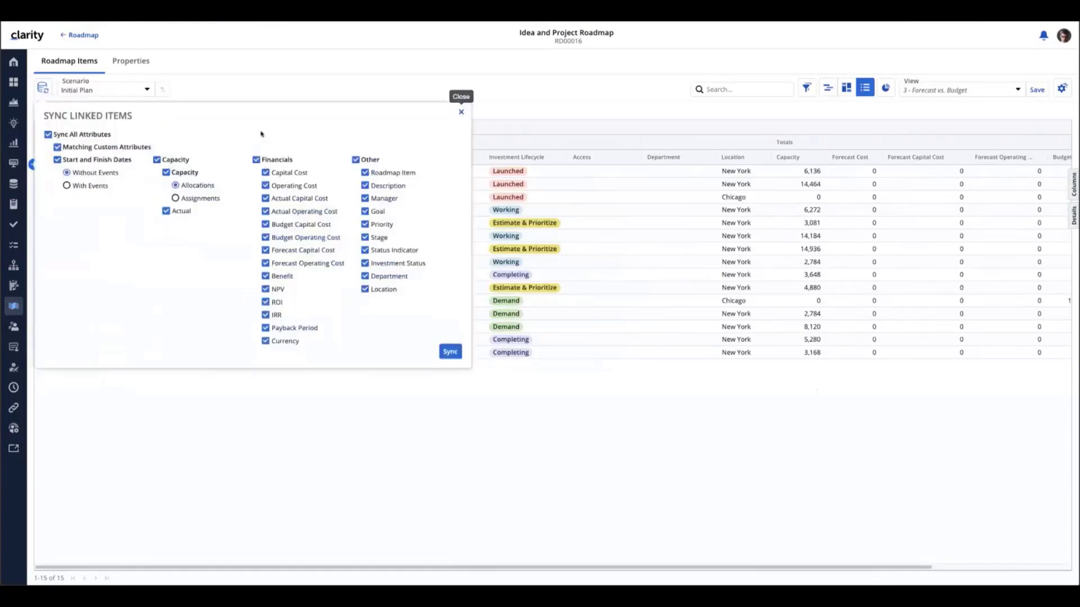
{"action": "left_click", "coordinate": [48, 135]}
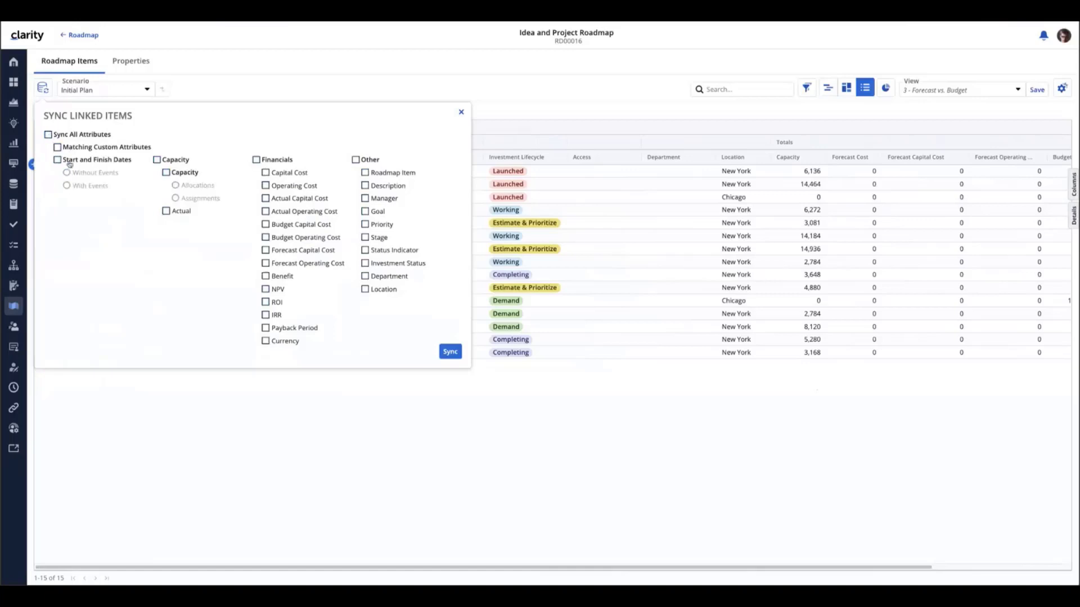
{"action": "left_click", "coordinate": [58, 147]}
{"action": "left_click", "coordinate": [266, 225]}
{"action": "left_click", "coordinate": [265, 237]}
{"action": "left_click", "coordinate": [266, 250]}
{"action": "left_click", "coordinate": [265, 263]}
{"action": "left_click", "coordinate": [449, 353]}
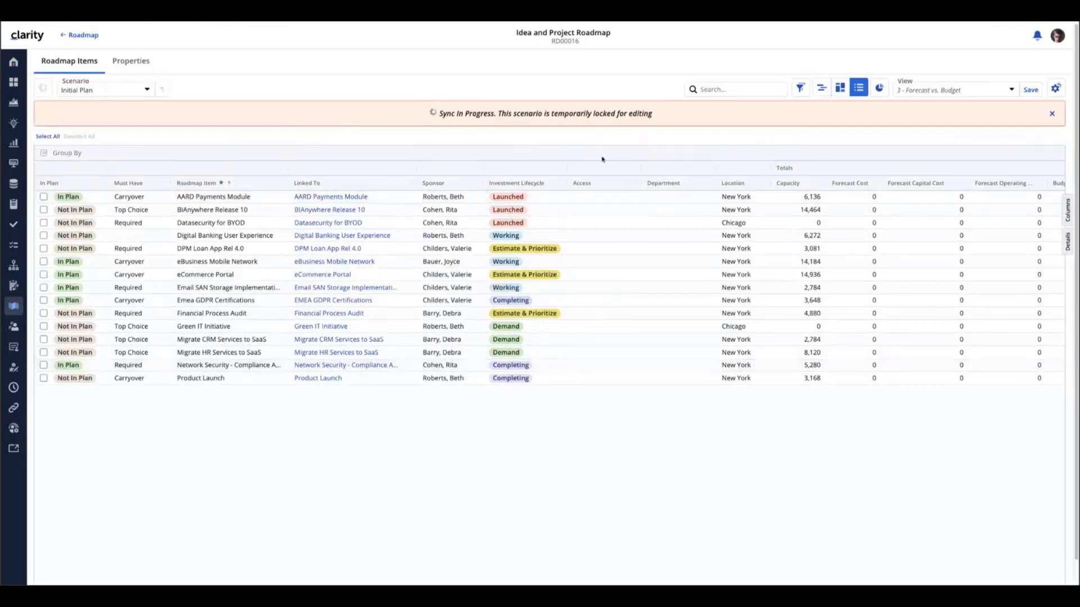
Show the Projects list in Access View
{"action": "left_click", "coordinate": [14, 103]}
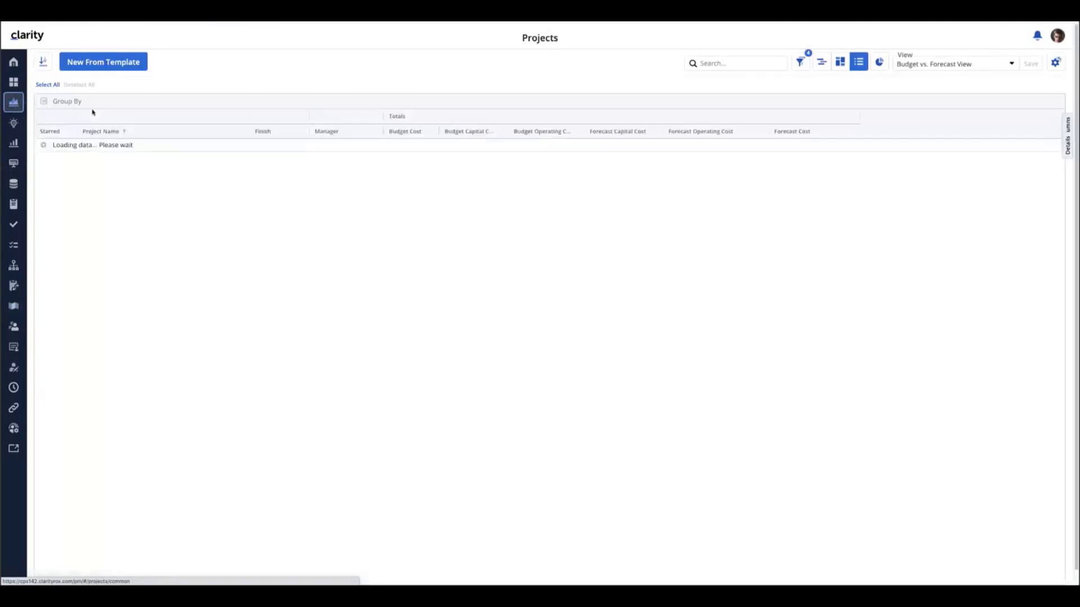
{"action": "left_click", "coordinate": [1017, 63]}
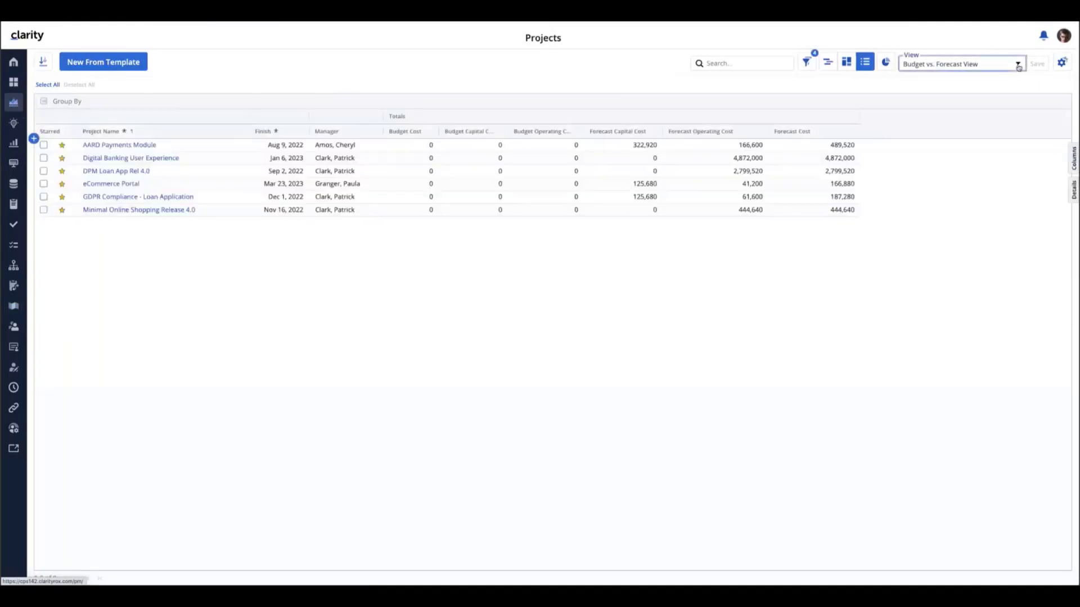
{"action": "left_click", "coordinate": [928, 137]}
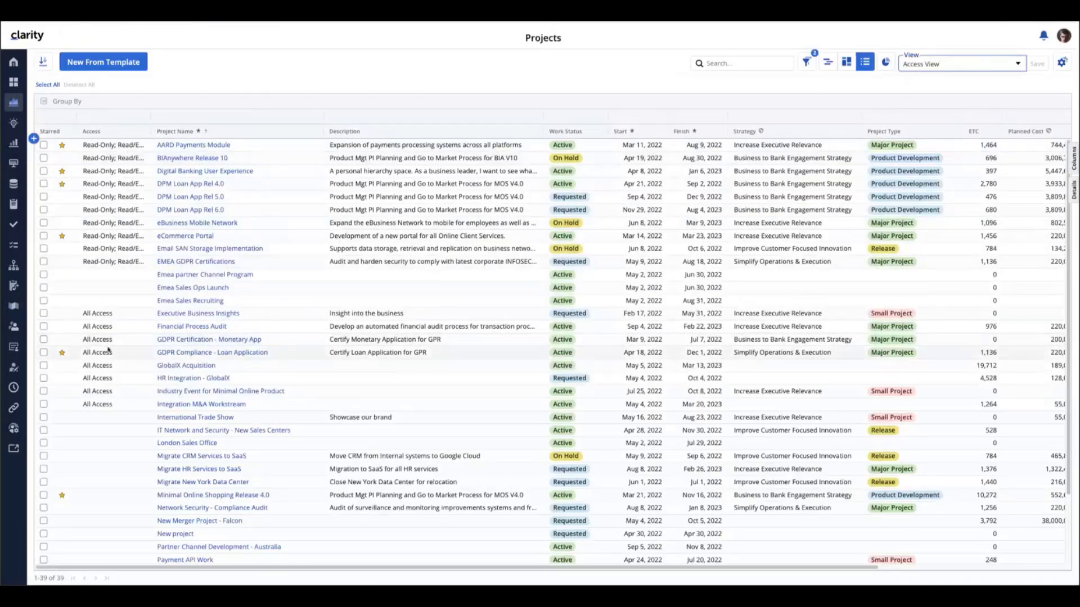
Review the projects in Budget vs. Forecast View, then go to the Ideas list
{"action": "left_click", "coordinate": [1021, 65]}
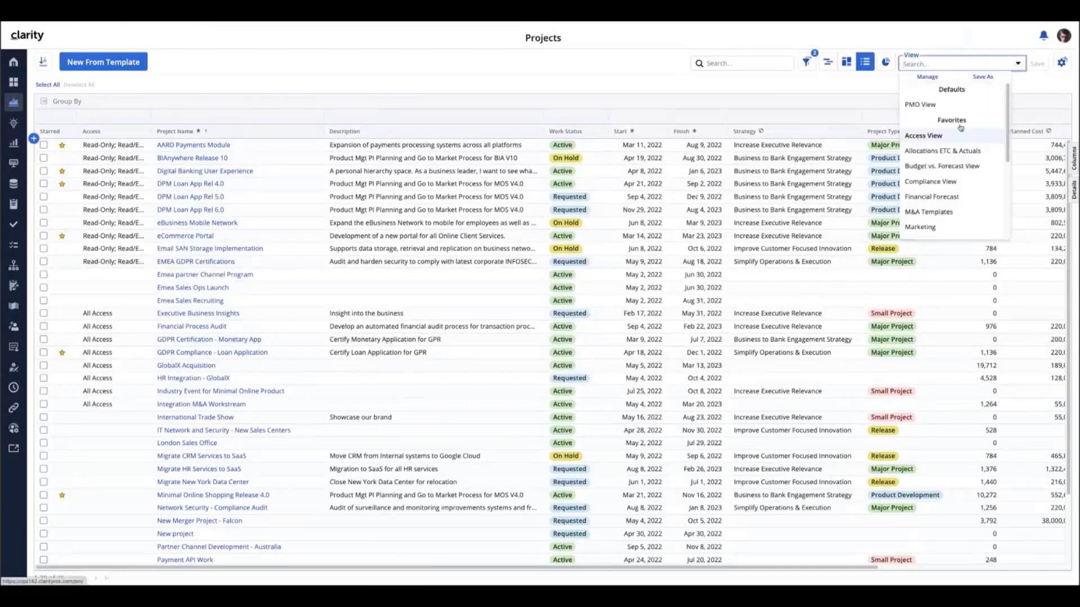
{"action": "left_click", "coordinate": [950, 167]}
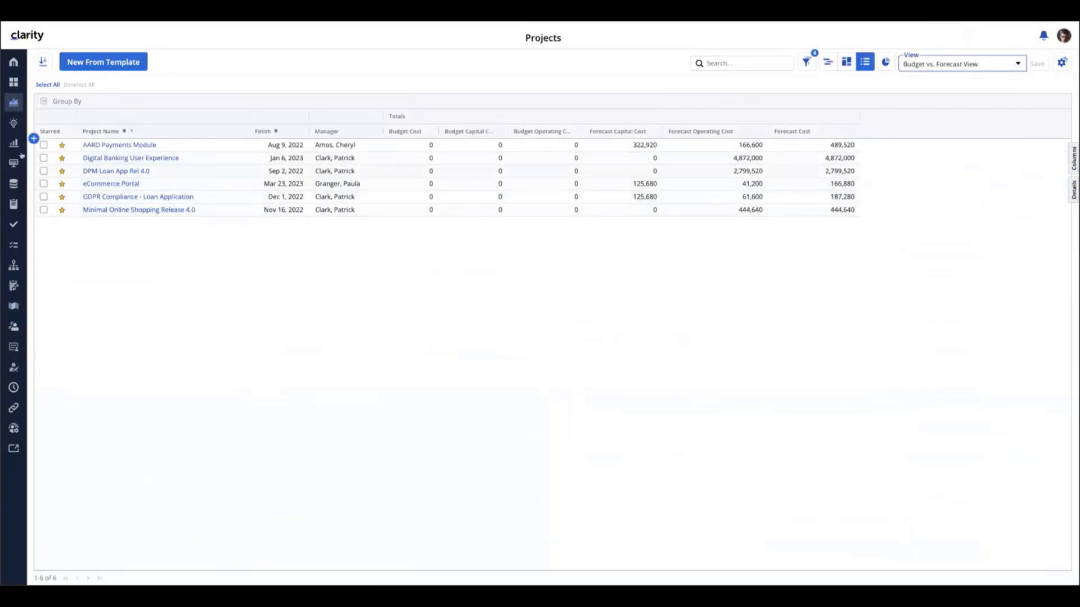
{"action": "left_click", "coordinate": [14, 125]}
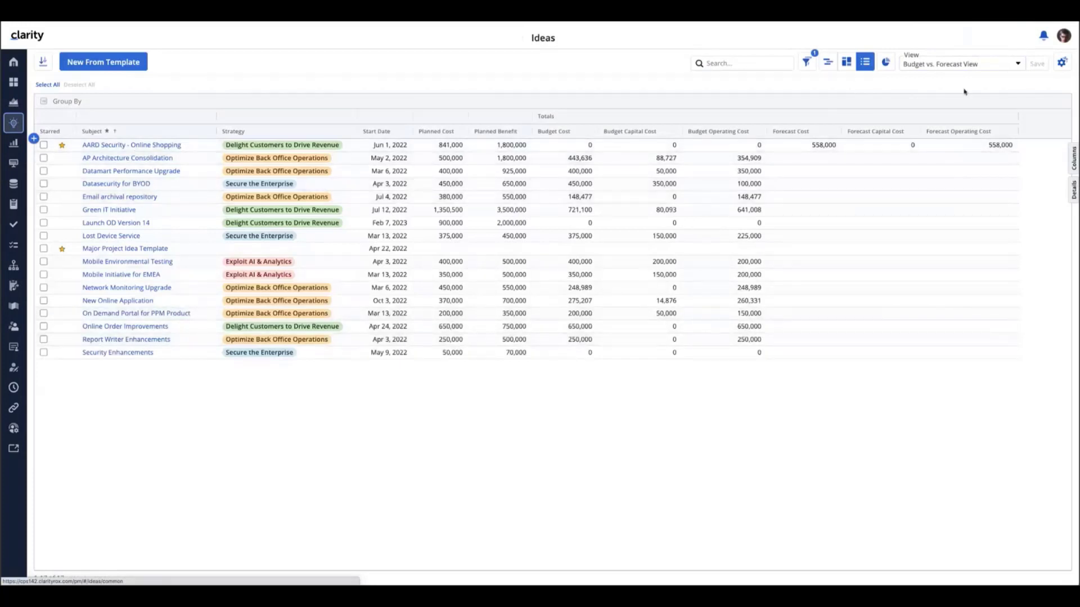
Switch the Ideas list to Access View to see each idea's access level and per-period planned costs
{"action": "left_click", "coordinate": [1017, 66]}
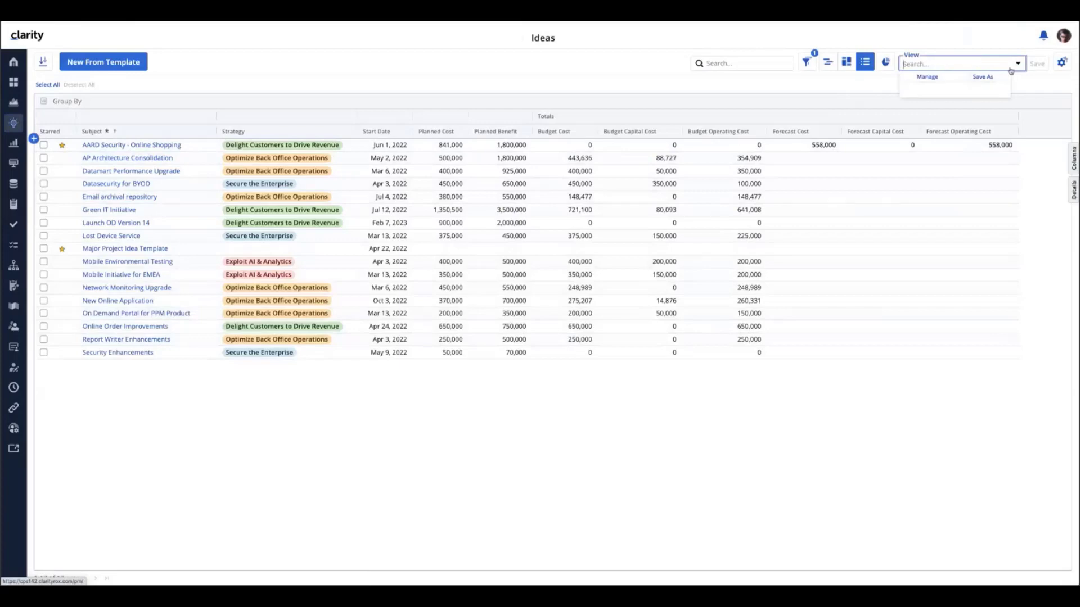
{"action": "left_click", "coordinate": [918, 136]}
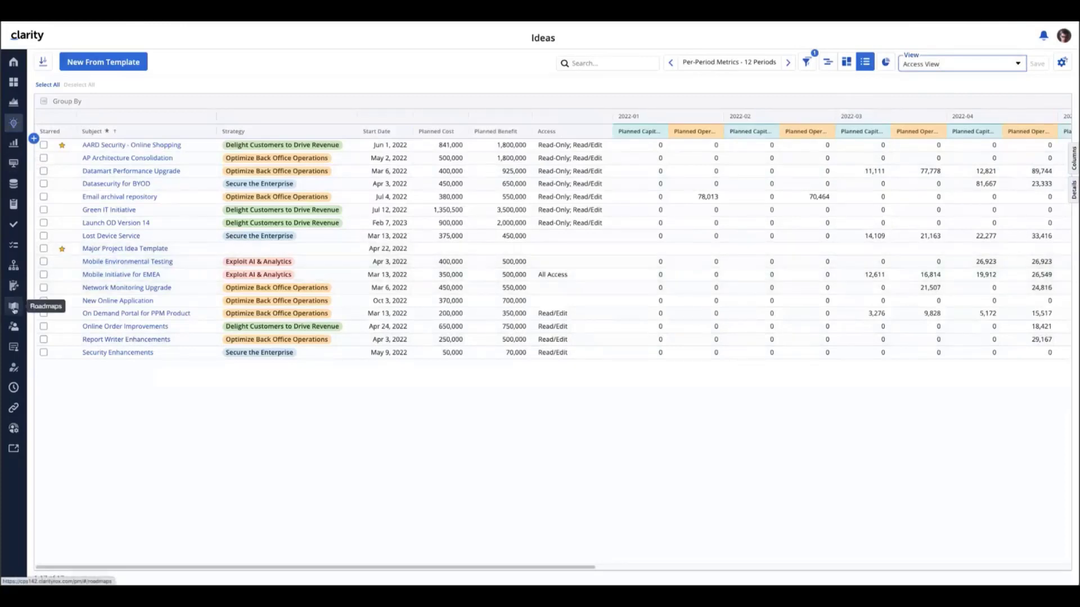
Open the Idea and Project Roadmap from the Roadmaps list to see the synced values
{"action": "left_click", "coordinate": [14, 306]}
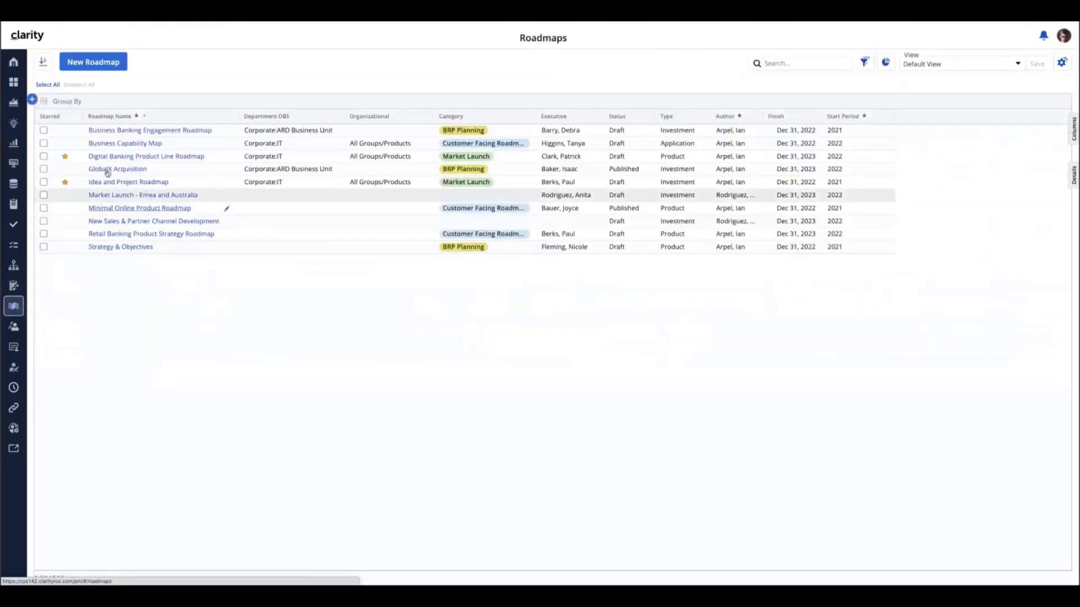
{"action": "left_click", "coordinate": [112, 183]}
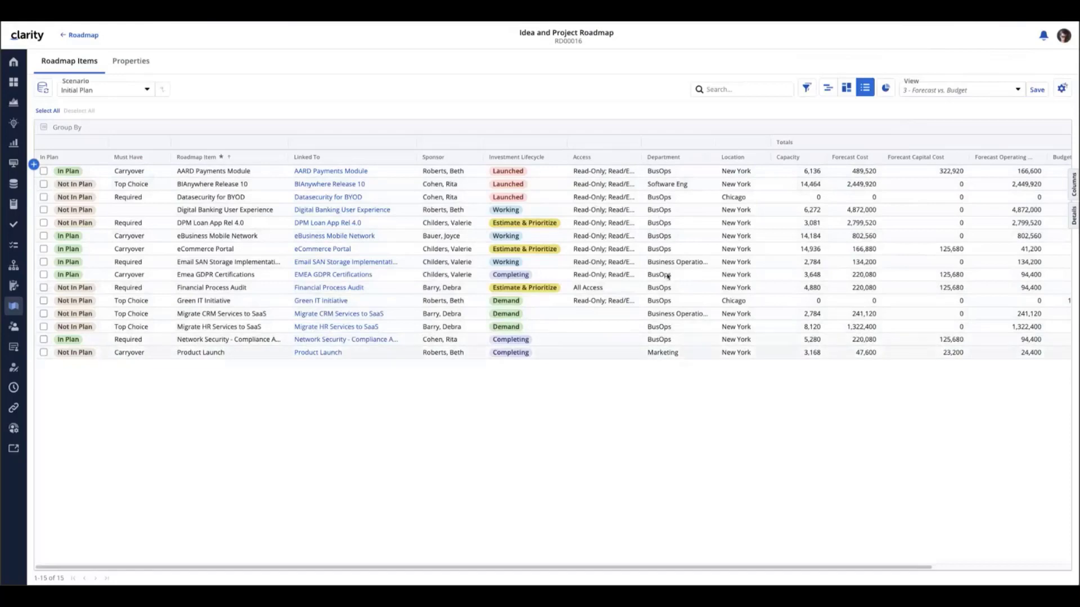
{"action": "left_click", "coordinate": [667, 171]}
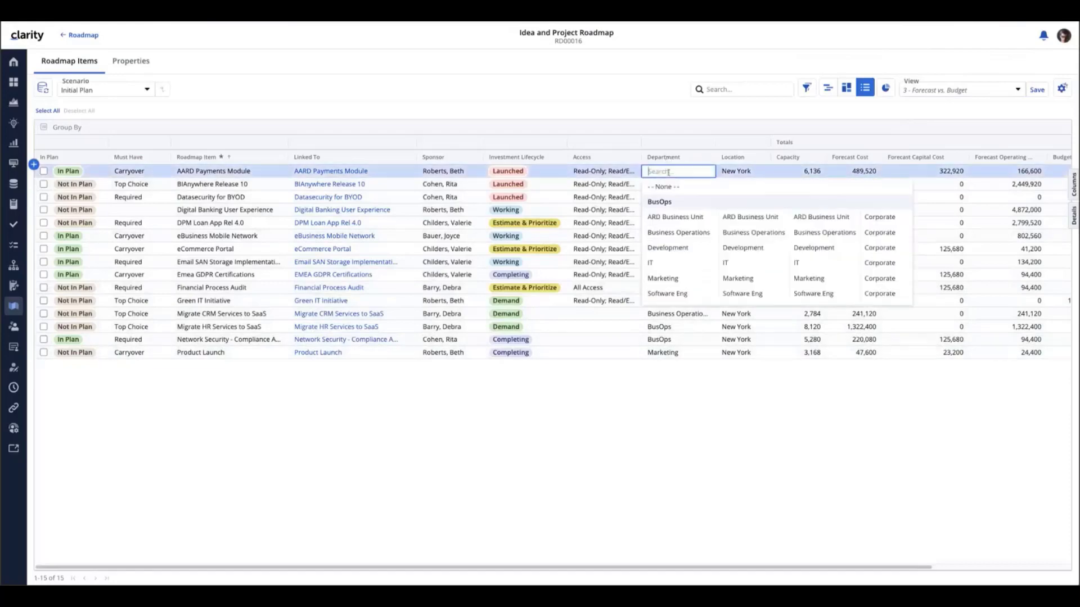
{"action": "left_click", "coordinate": [669, 389]}
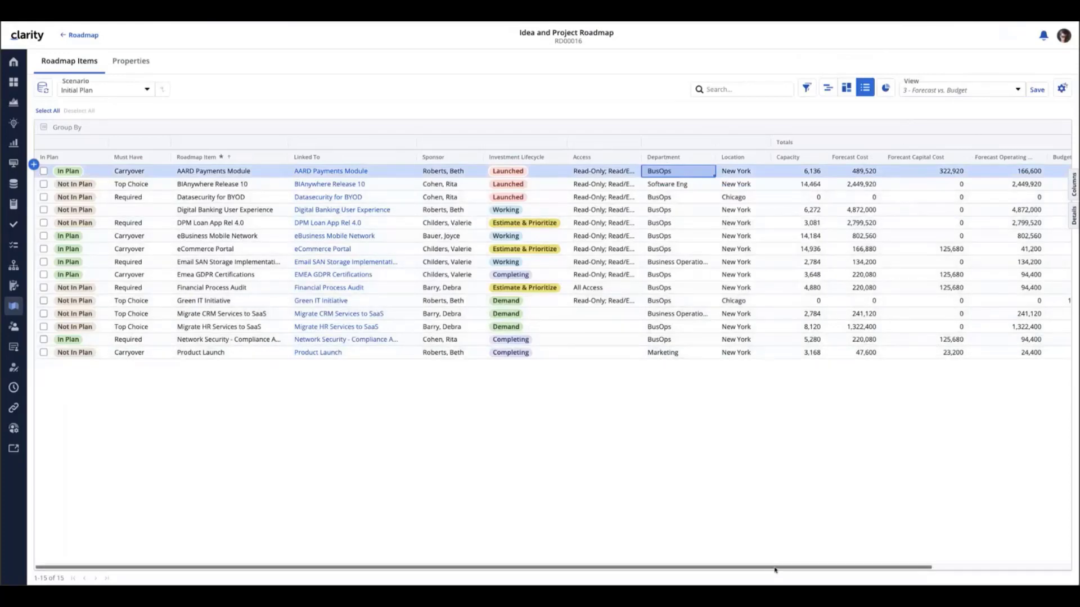
{"action": "left_click_drag", "start_coordinate": [775, 569], "coordinate": [914, 570]}
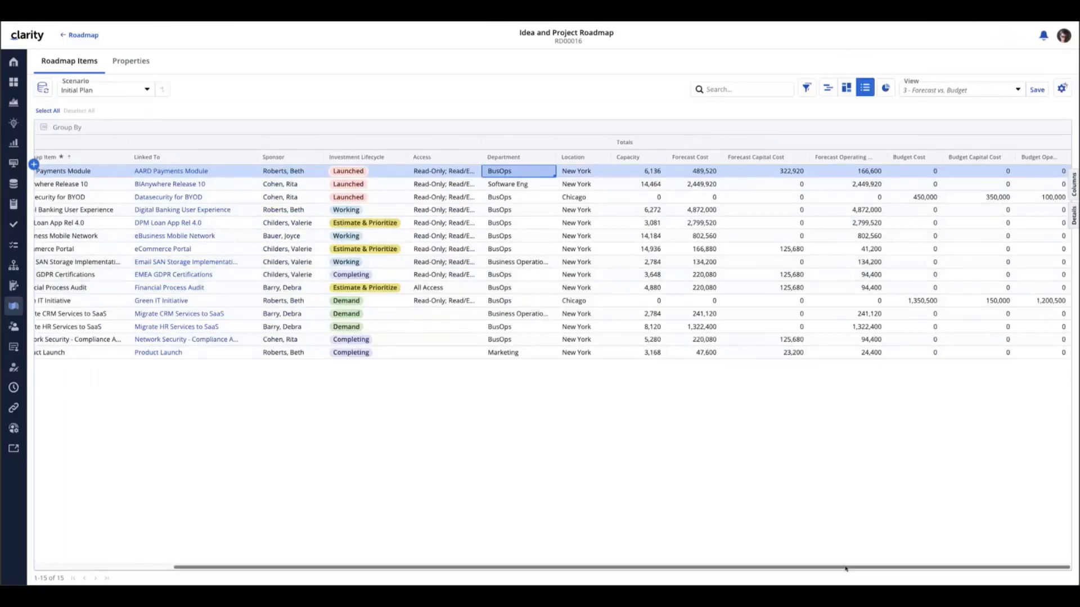
{"action": "left_click_drag", "start_coordinate": [847, 570], "coordinate": [627, 571]}
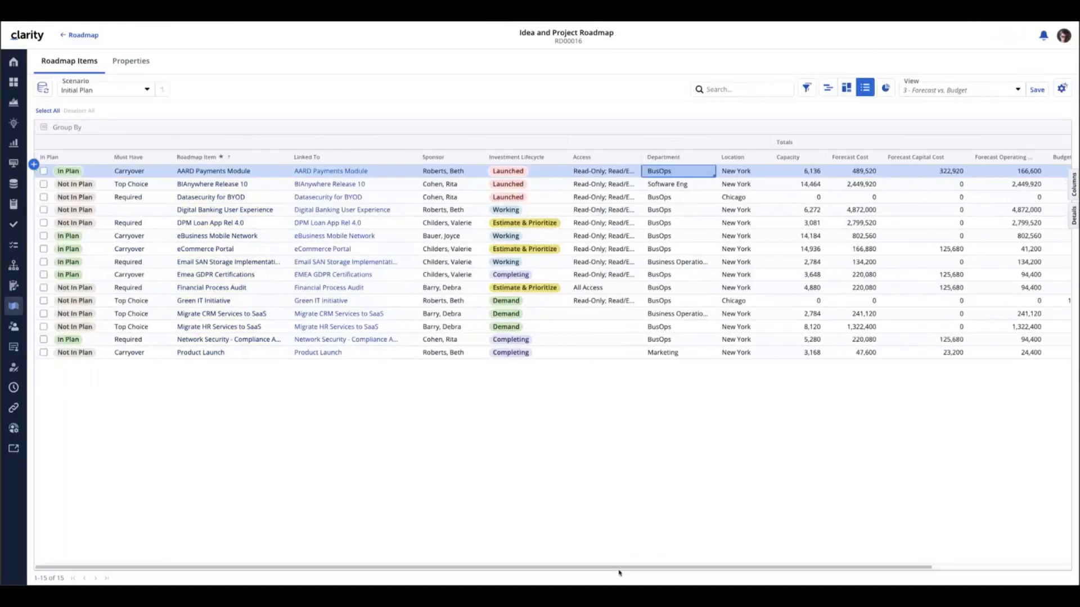
{"action": "left_click", "coordinate": [43, 88]}
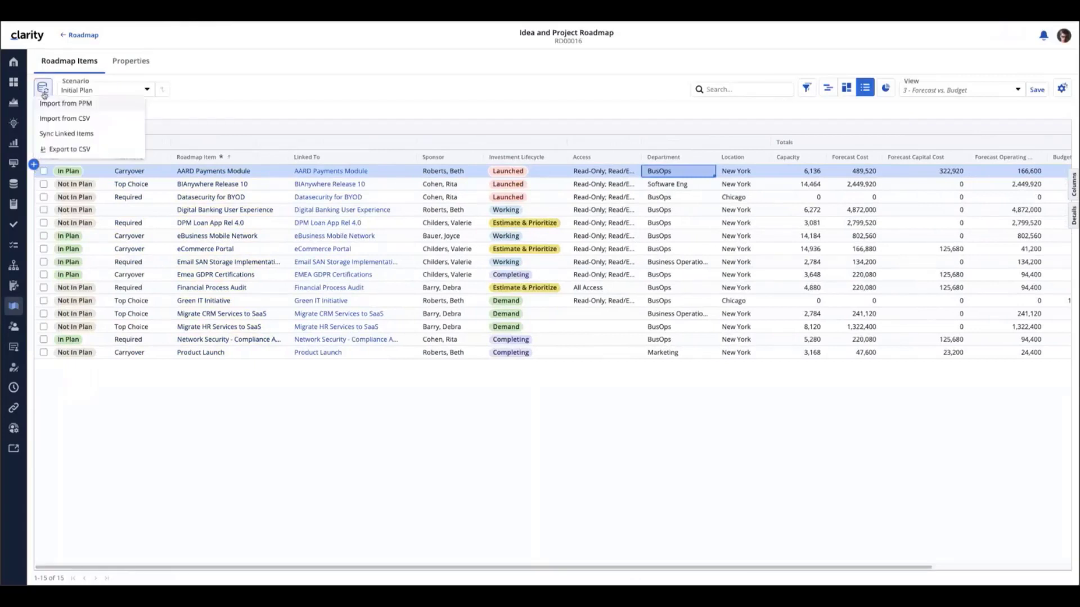
{"action": "left_click", "coordinate": [48, 135]}
{"action": "left_click", "coordinate": [48, 134]}
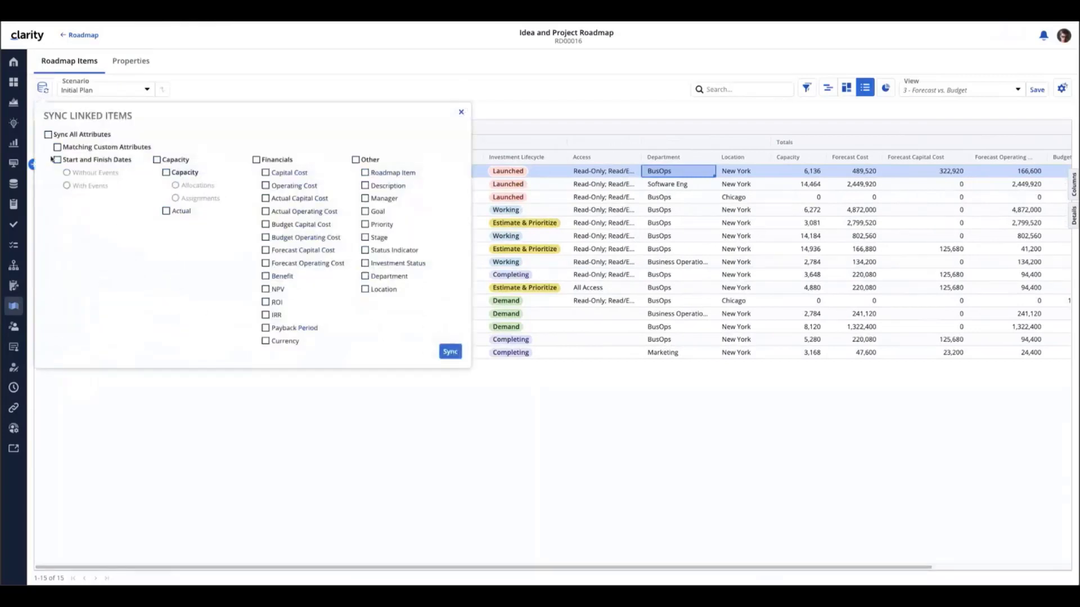
{"action": "left_click", "coordinate": [58, 147]}
{"action": "left_click", "coordinate": [266, 263]}
{"action": "left_click", "coordinate": [266, 250]}
{"action": "left_click", "coordinate": [266, 238]}
{"action": "left_click", "coordinate": [265, 225]}
{"action": "left_click", "coordinate": [365, 276]}
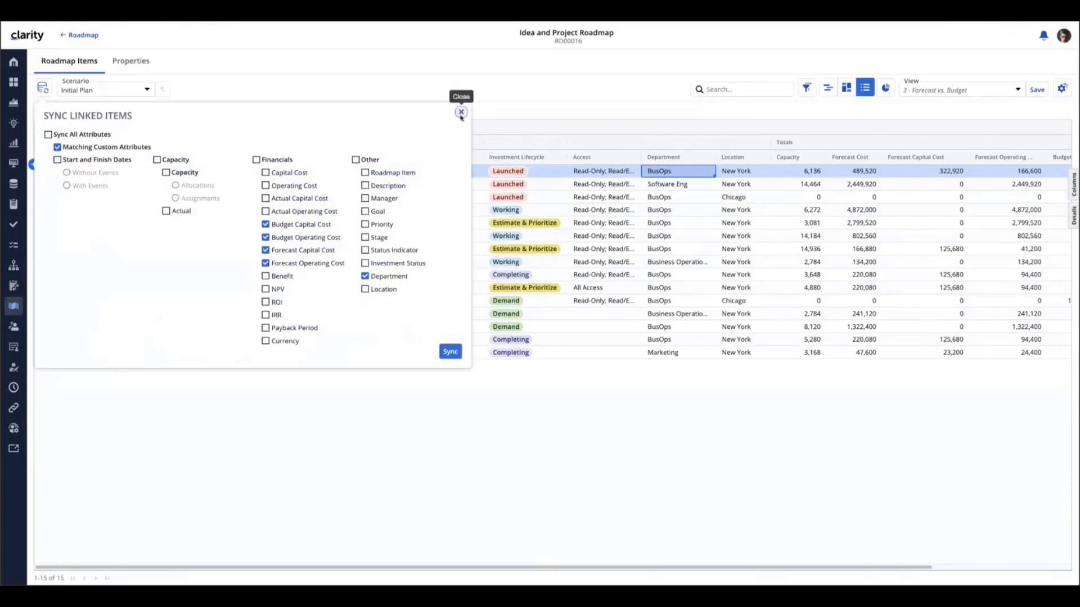
{"action": "left_click", "coordinate": [460, 112]}
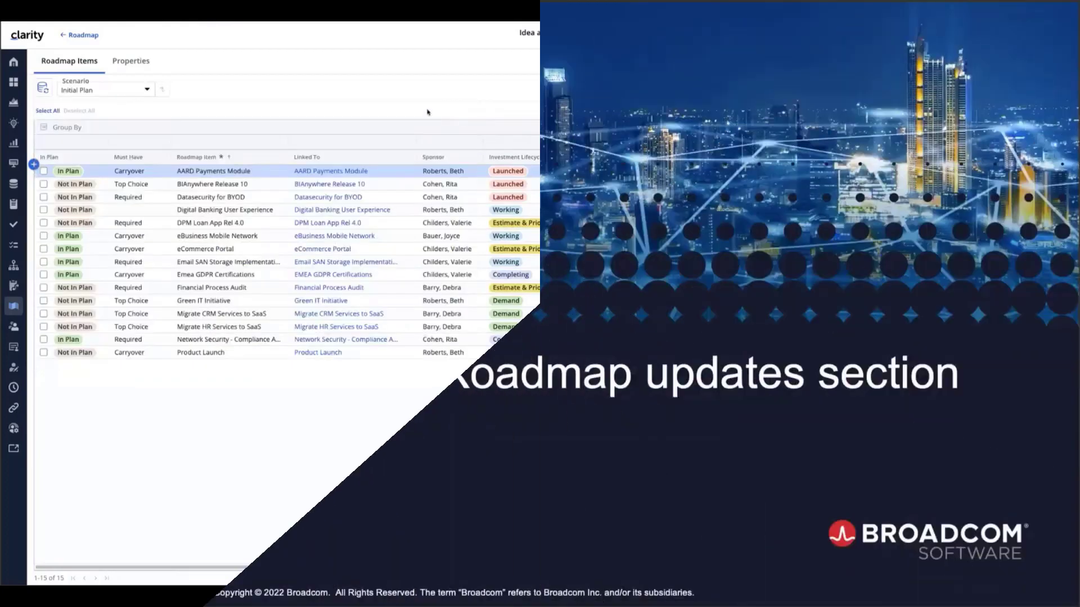